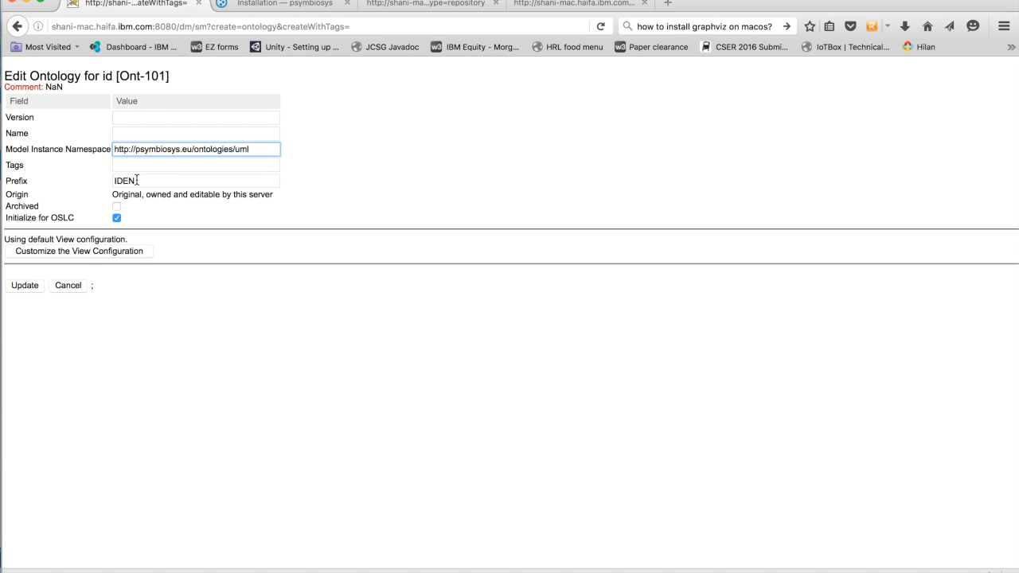
left_click(141, 118)
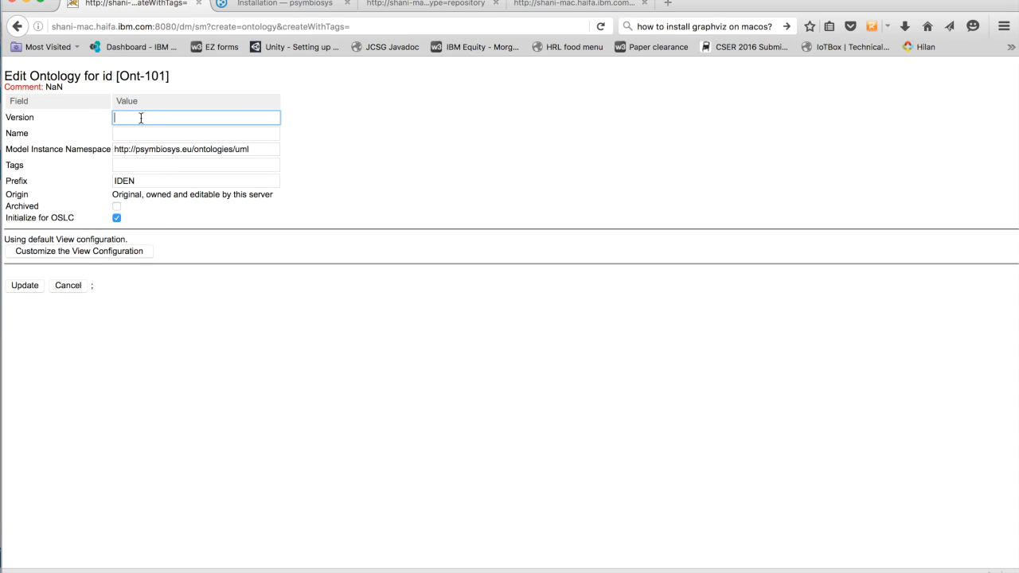
left_click(140, 120)
left_click(148, 132)
left_click(163, 133)
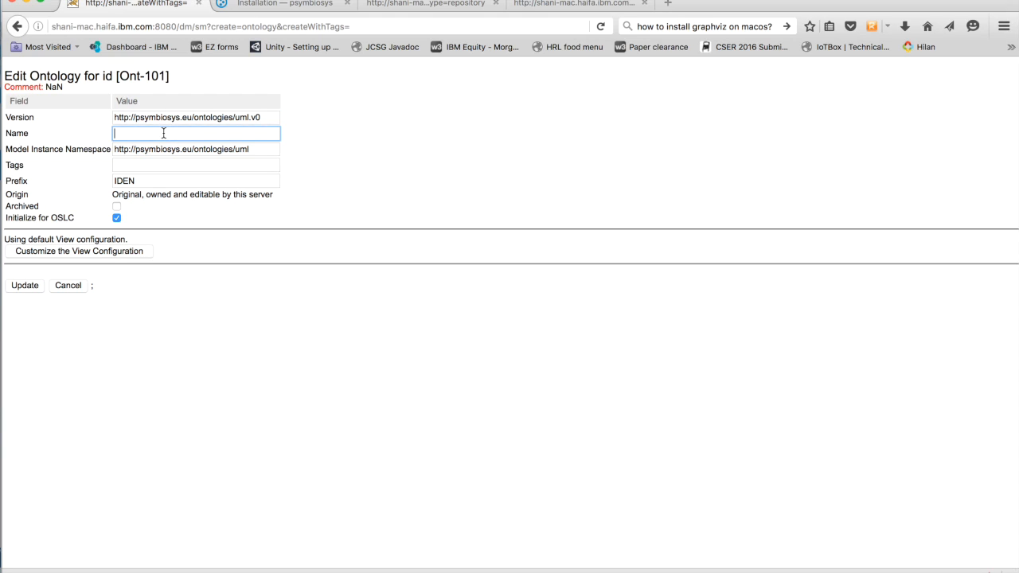
type("uml")
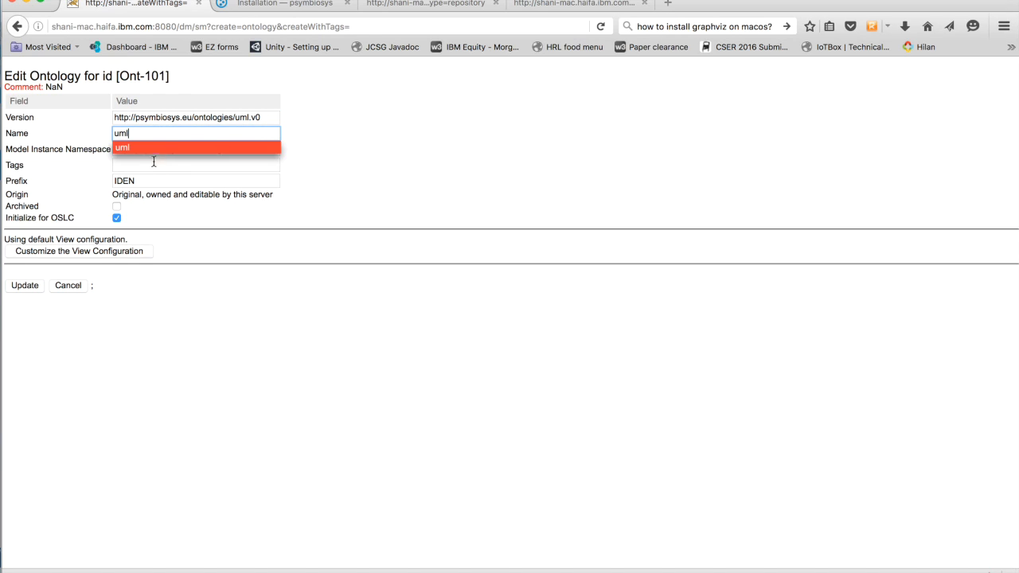
- Replace the ontology's prefix with uml and save the ontology with OSLC initialization enabled
double_click(125, 180)
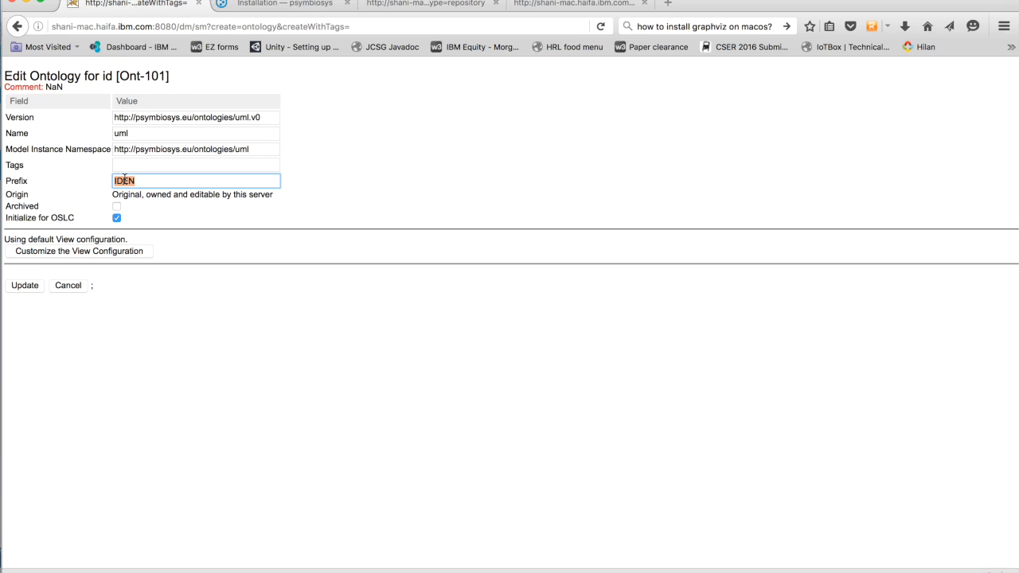
type("uml")
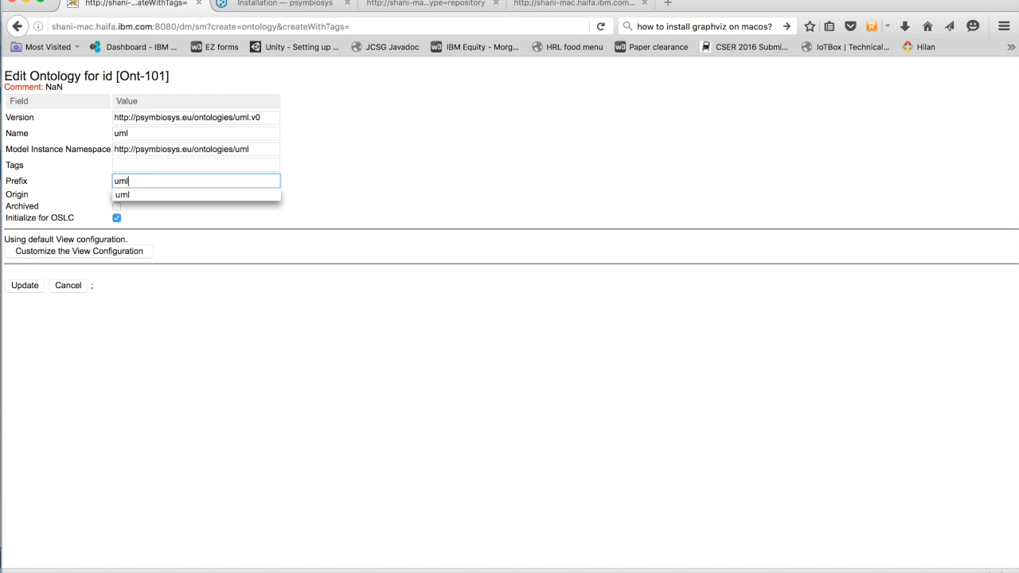
left_click(140, 217)
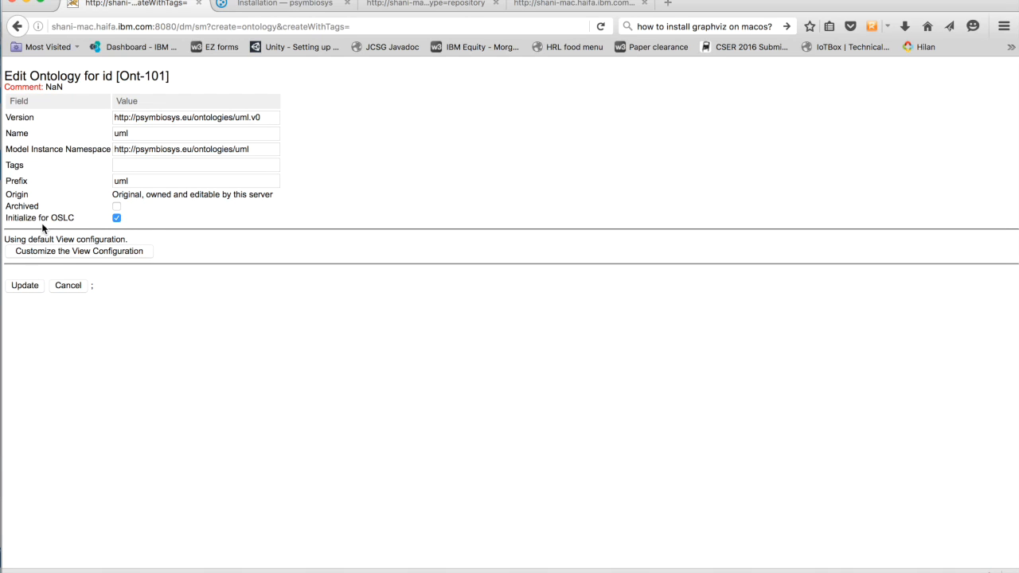
left_click(23, 286)
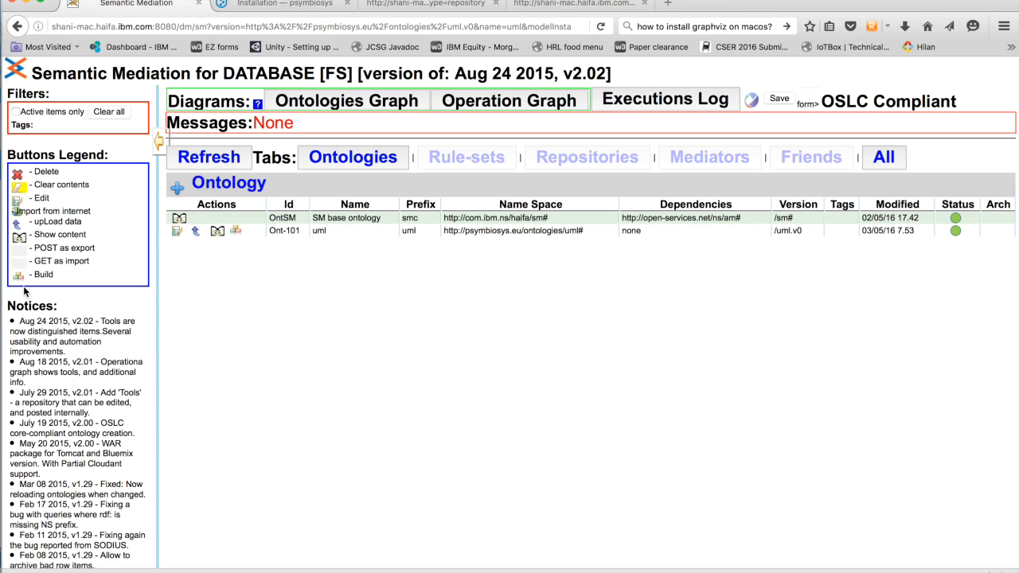
- Show the contents of the uml ontology and view its resources as a graph
left_click(217, 233)
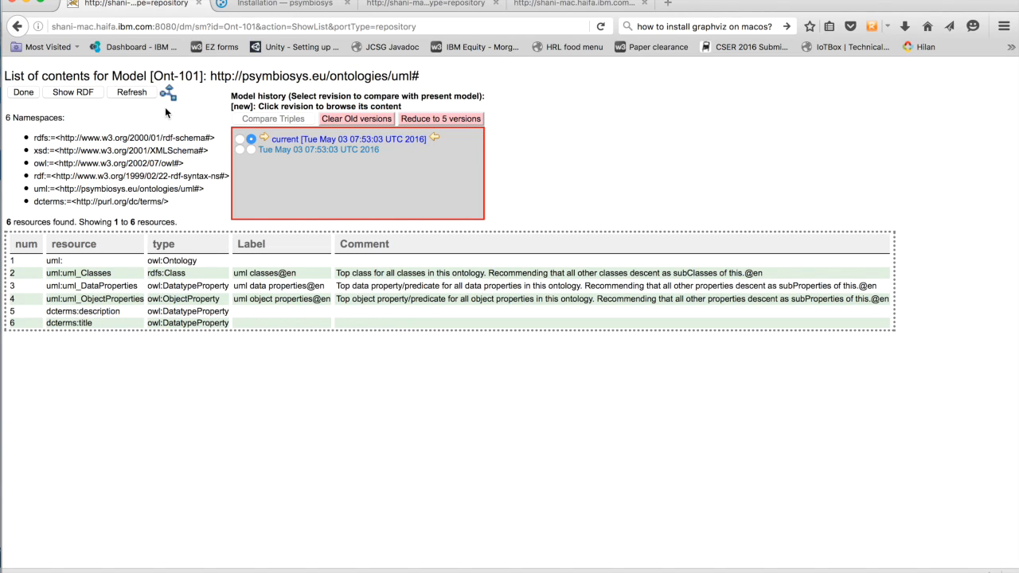
left_click(165, 93)
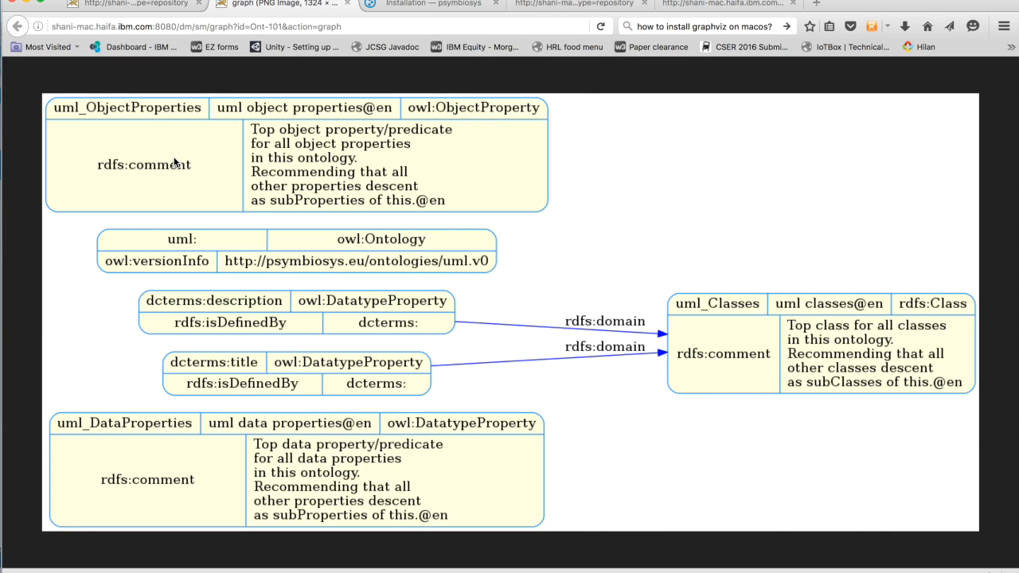
left_click(135, 6)
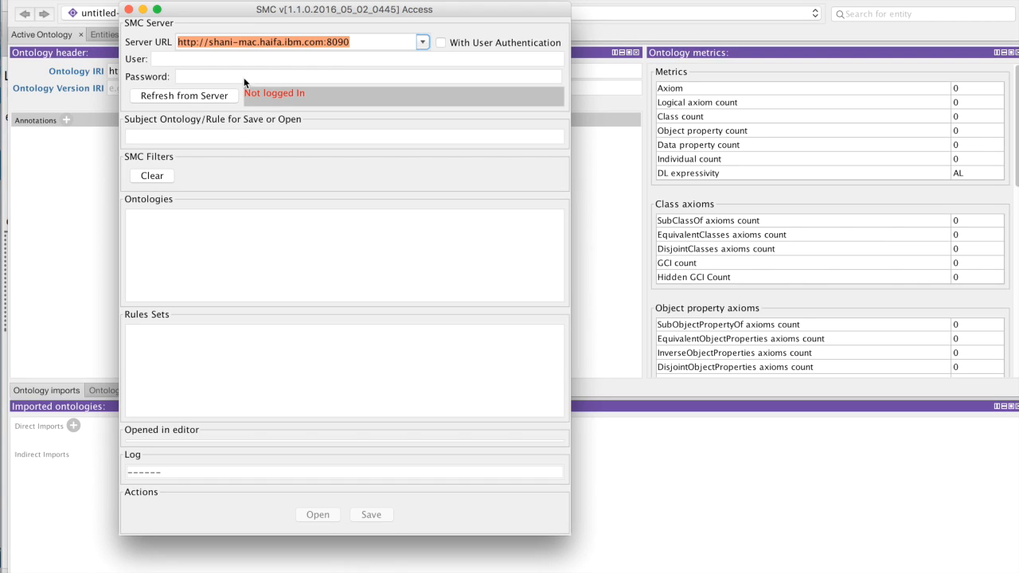
- Change the port in the SMC server URL to 8080 and refresh the ontology list from the server
left_click(345, 44)
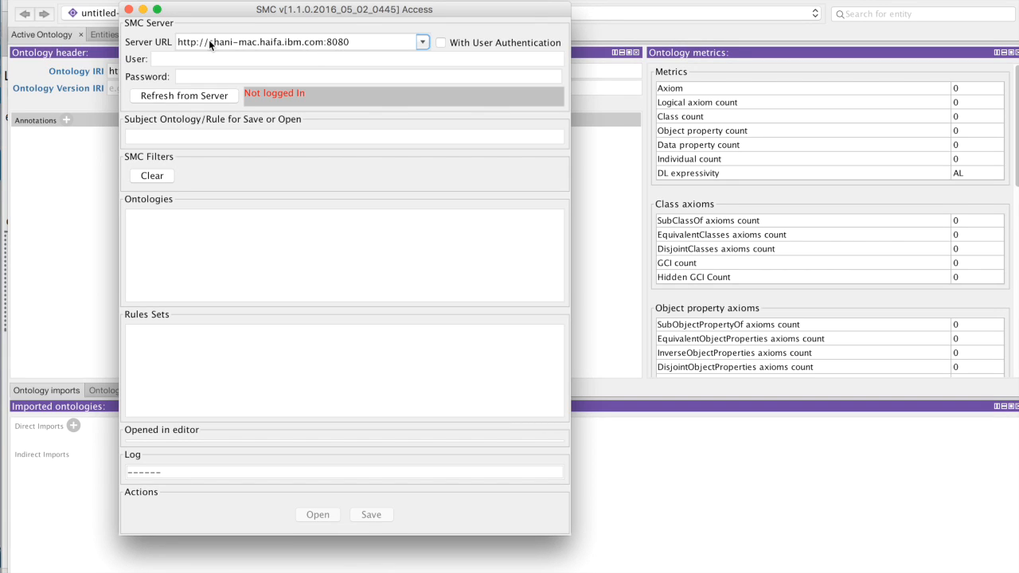
left_click_drag(177, 42, 348, 48)
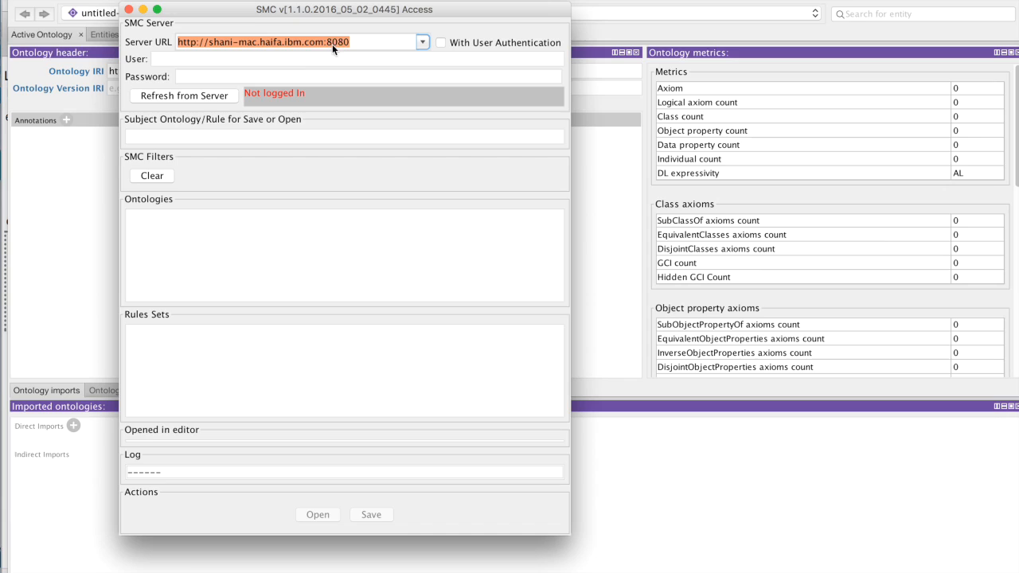
left_click(185, 96)
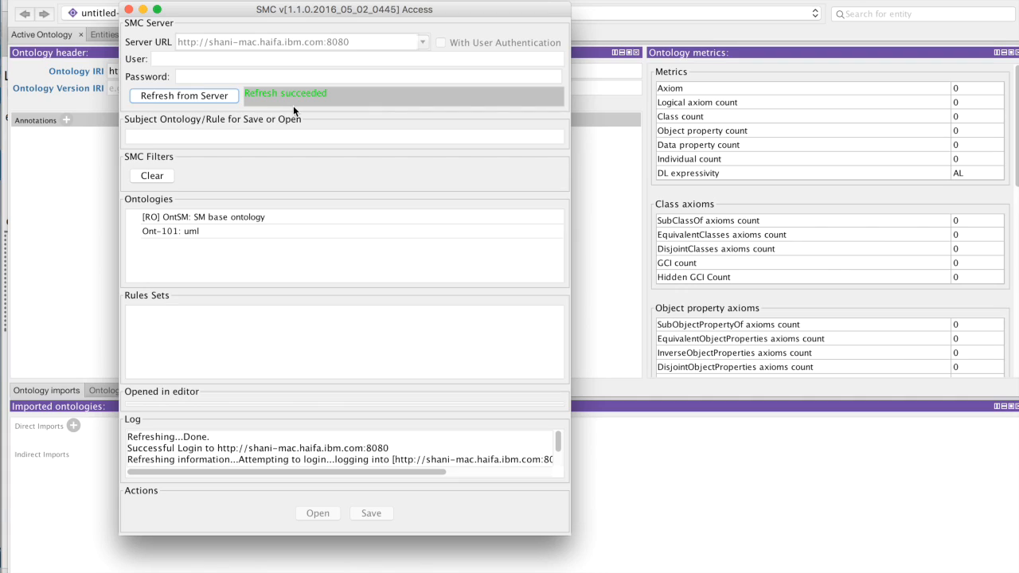
- Open the Ont-101: uml ontology from the server in the editor and select uml as the active ontology
left_click(172, 232)
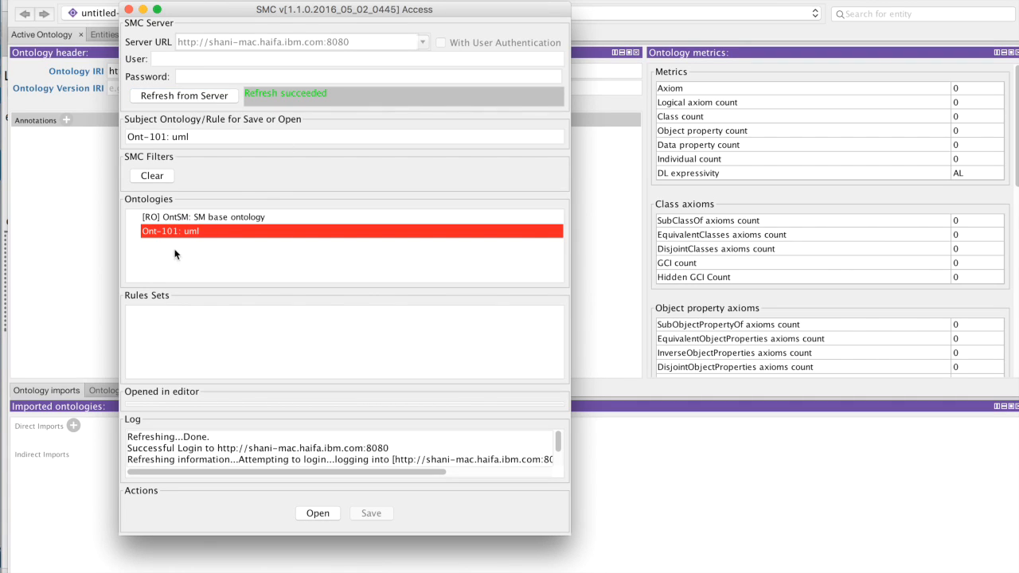
left_click(319, 515)
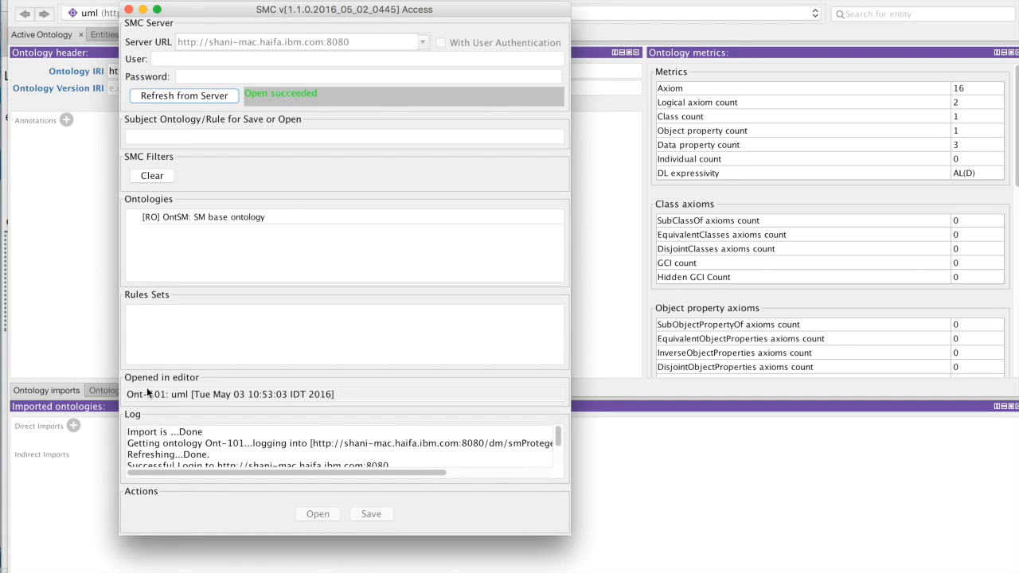
left_click(86, 300)
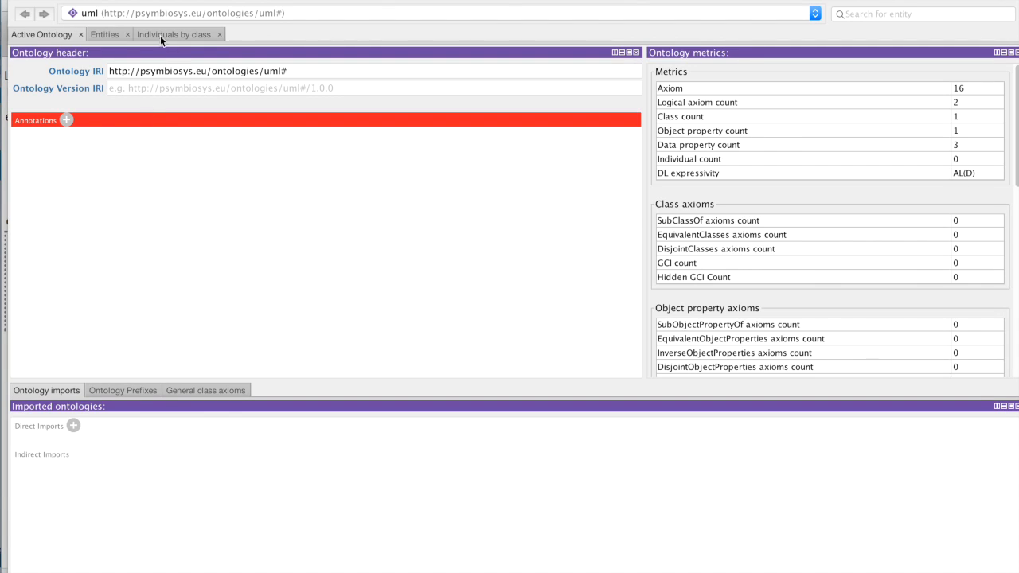
left_click(226, 17)
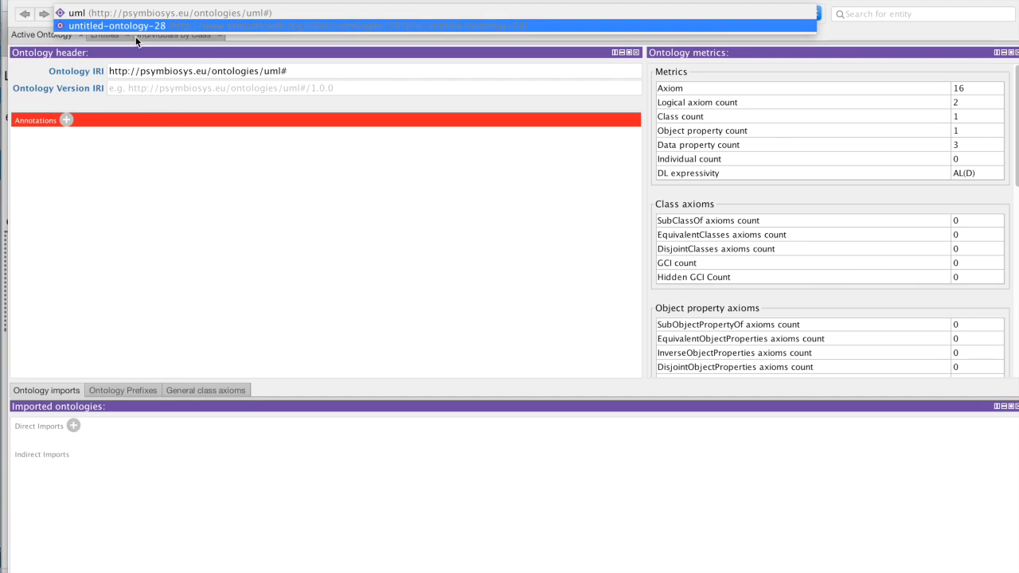
left_click(140, 12)
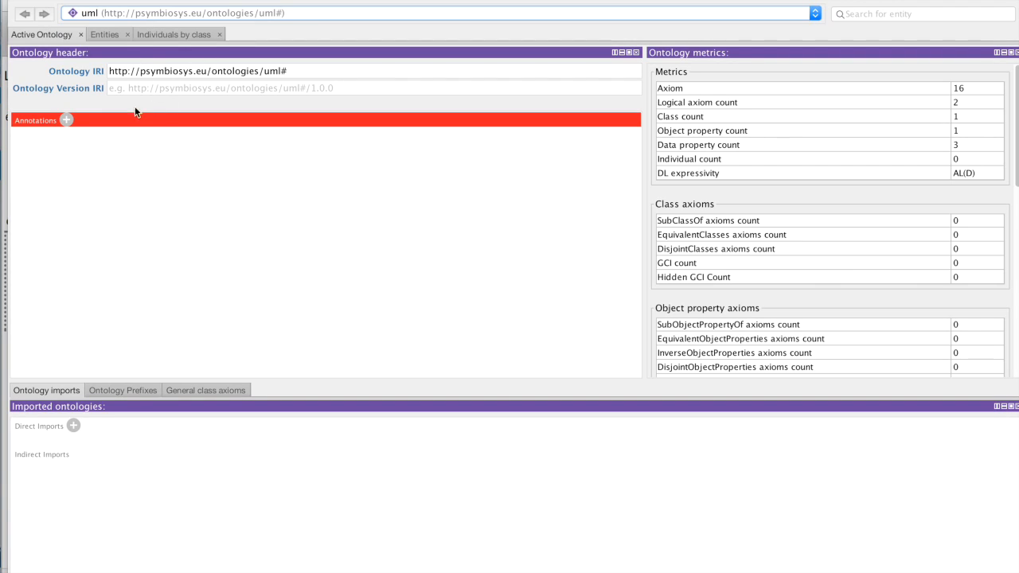
- Expand the class, object property and data property hierarchies to examine the uml ontology's predefined entities
left_click(104, 35)
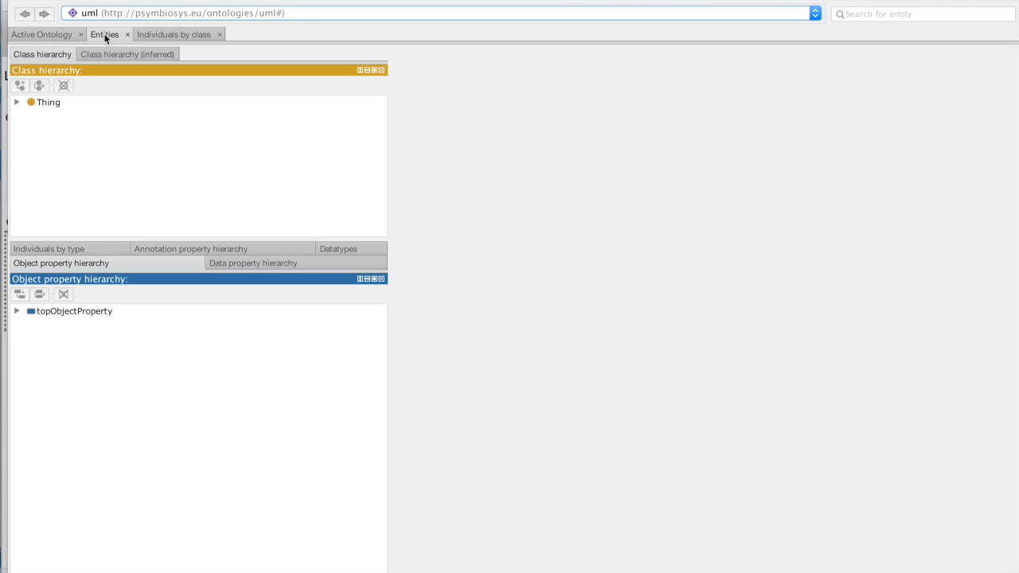
left_click(17, 102)
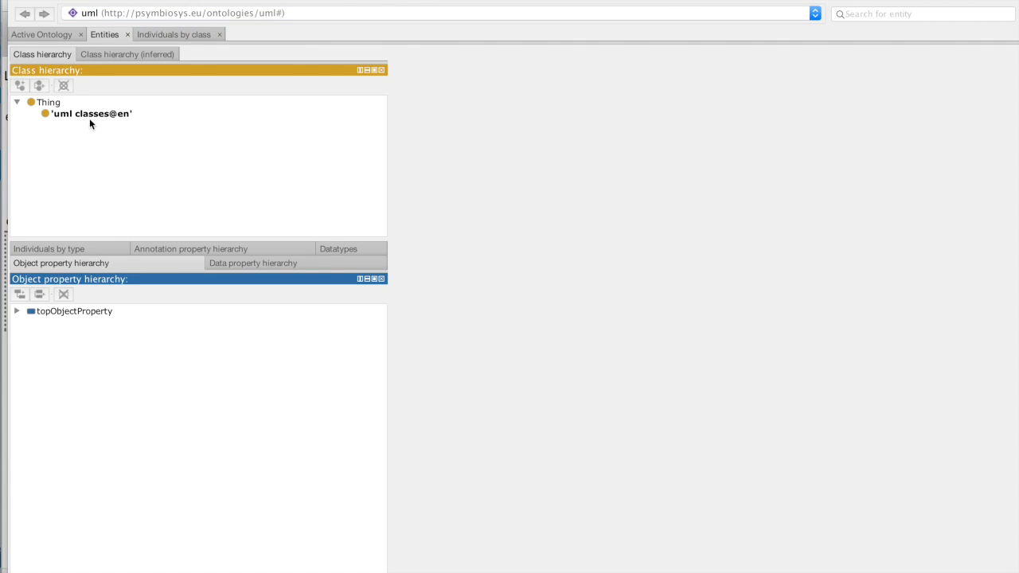
left_click(16, 312)
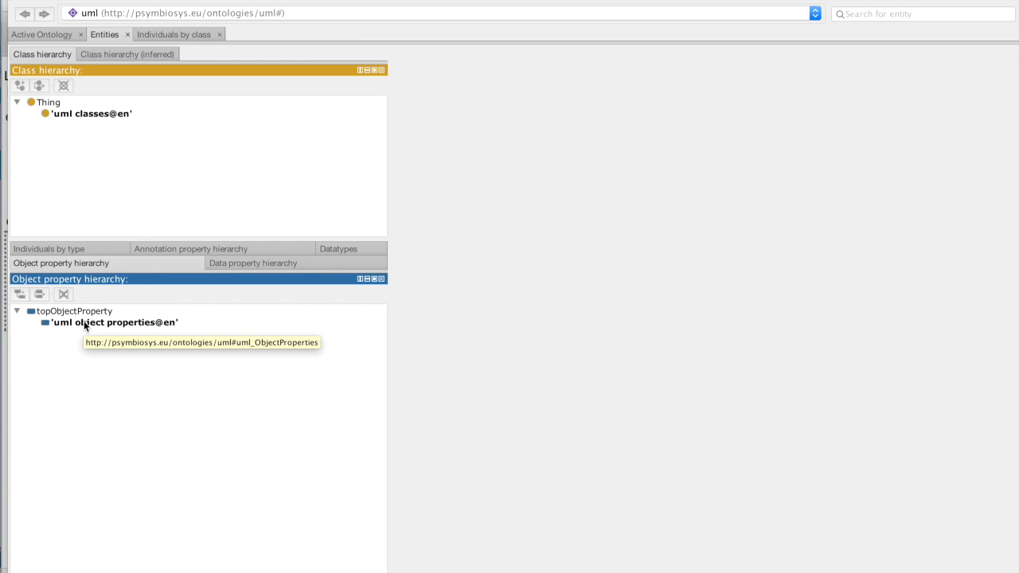
left_click(242, 262)
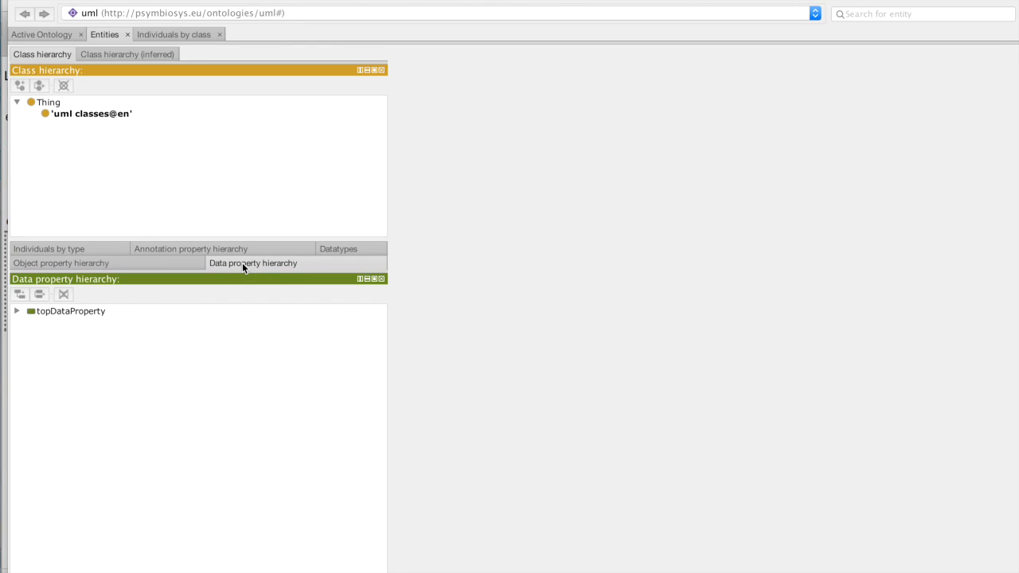
left_click(16, 311)
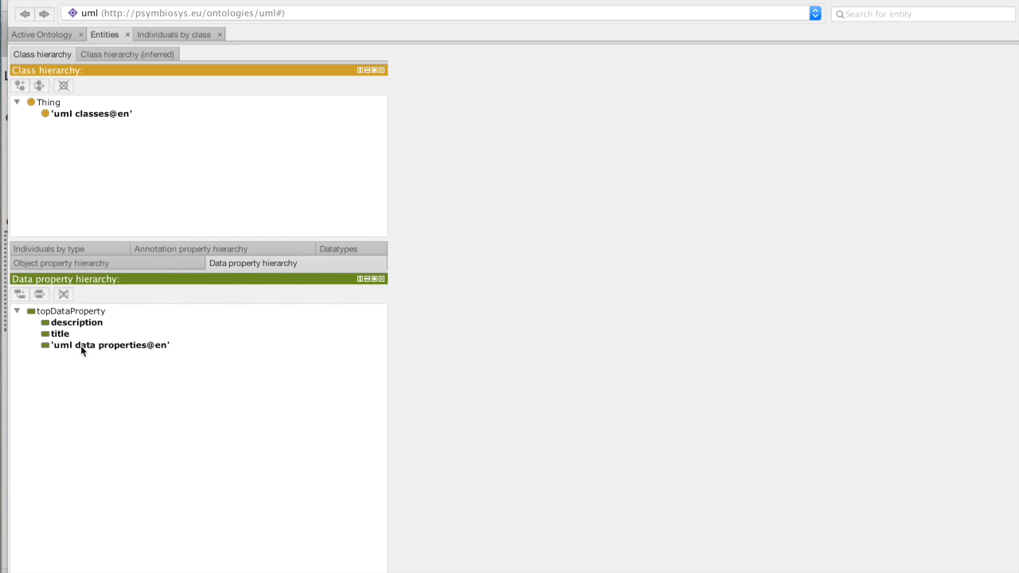
left_click(73, 264)
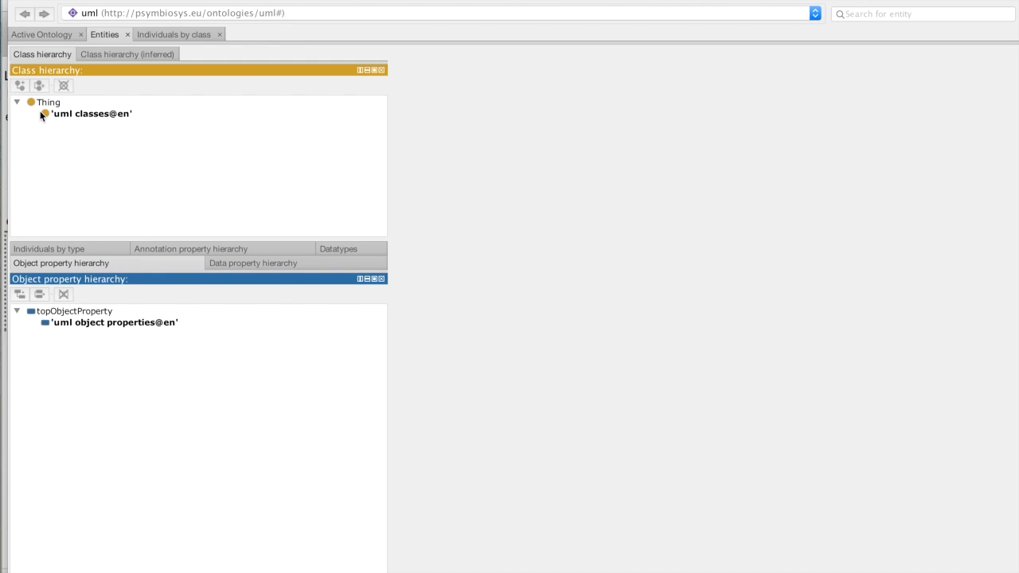
- Create a subclass named Class under 'uml classes@en'
left_click(71, 113)
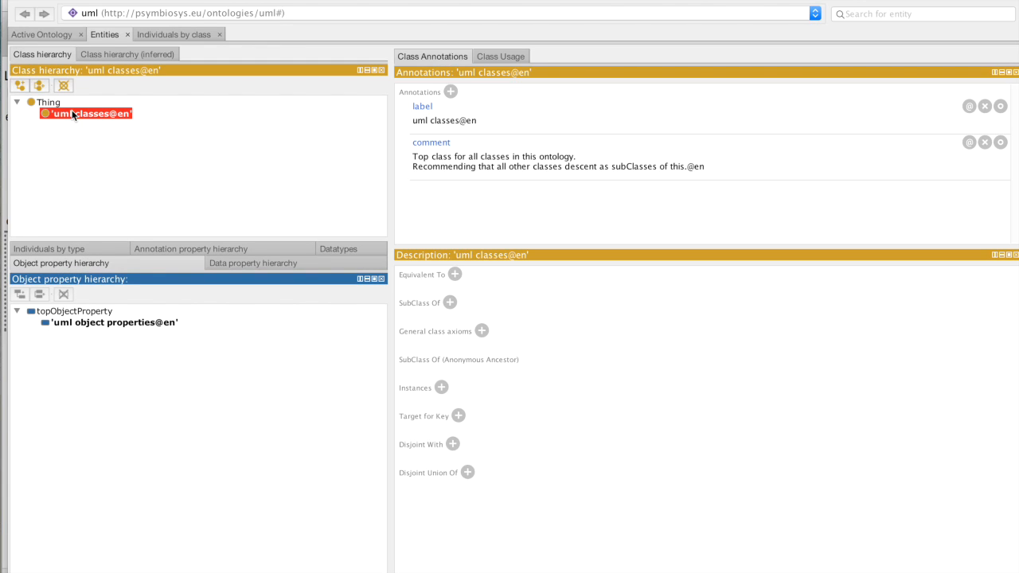
left_click(20, 86)
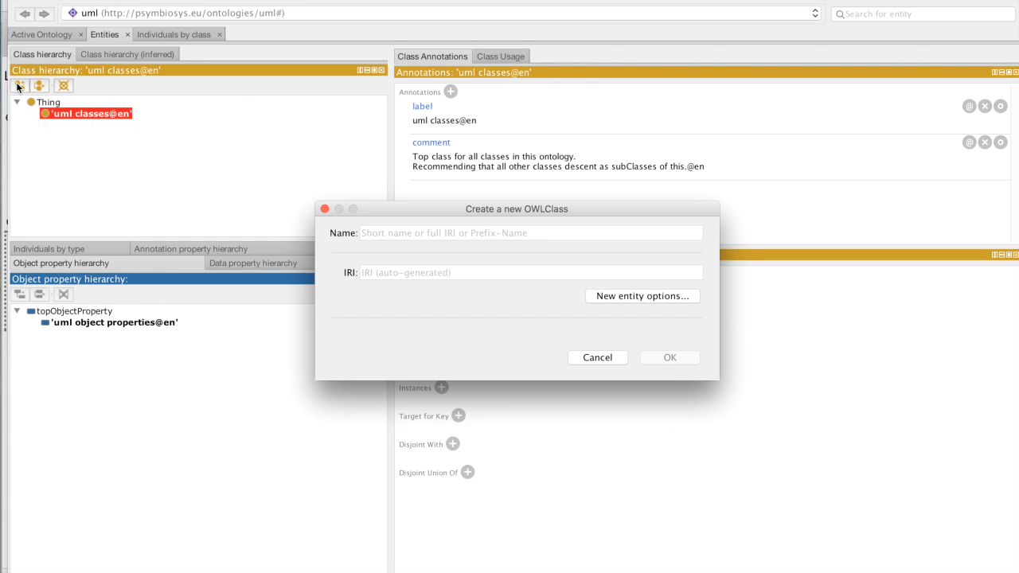
type("Class")
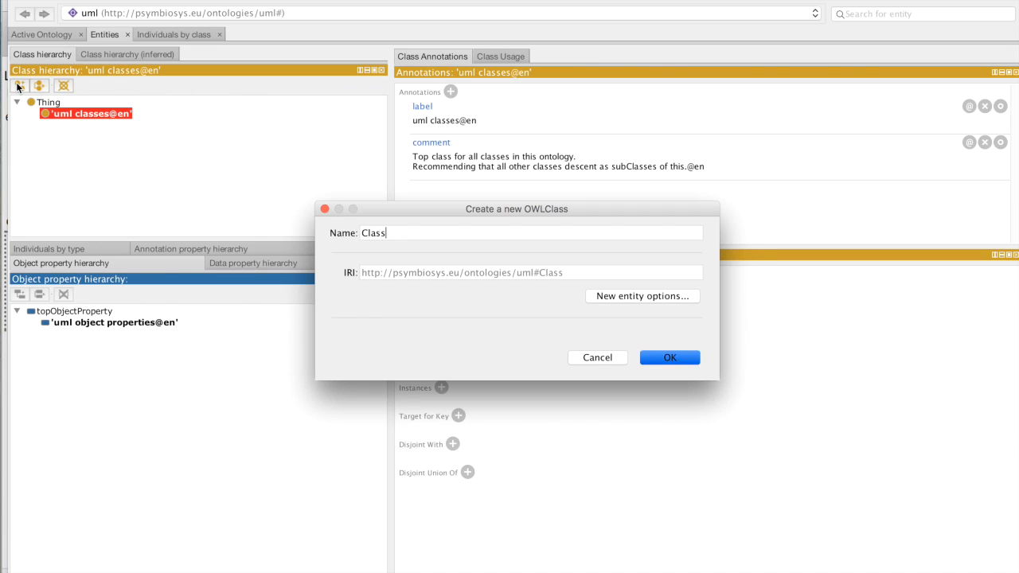
key("Return")
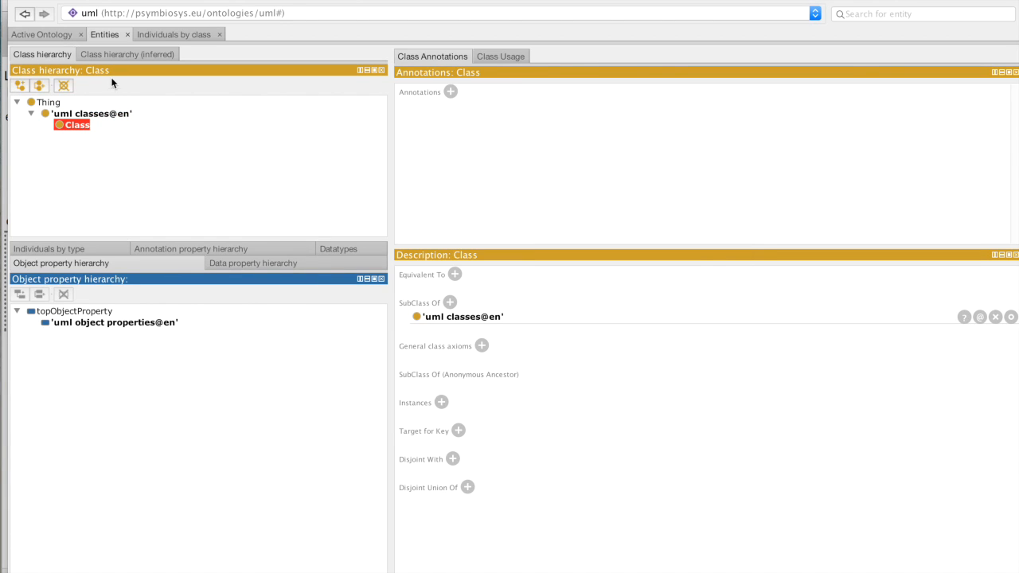
- Add a sibling class named Object beside Class under 'uml classes@en'
left_click(35, 86)
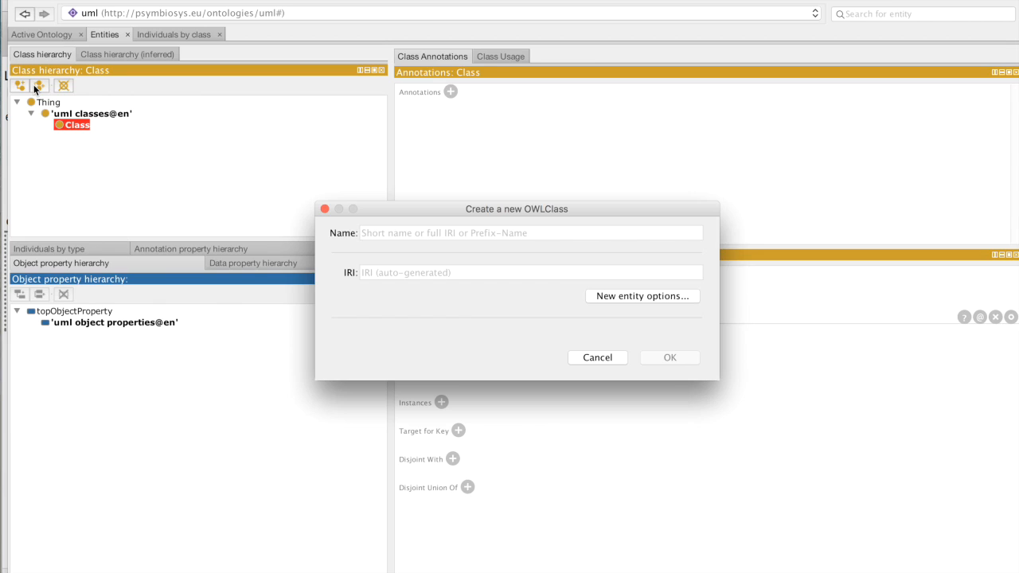
type("Object")
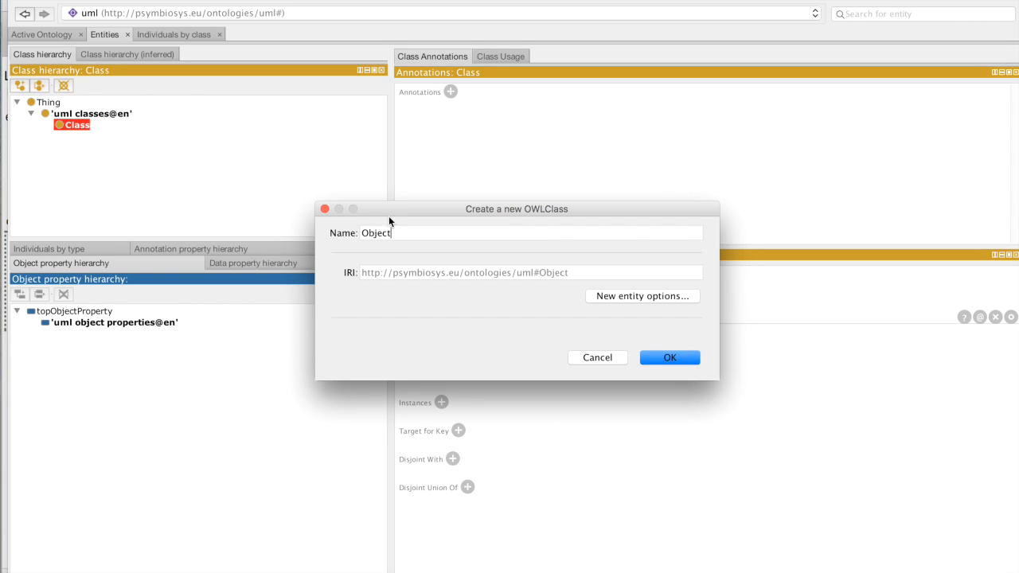
left_click(660, 360)
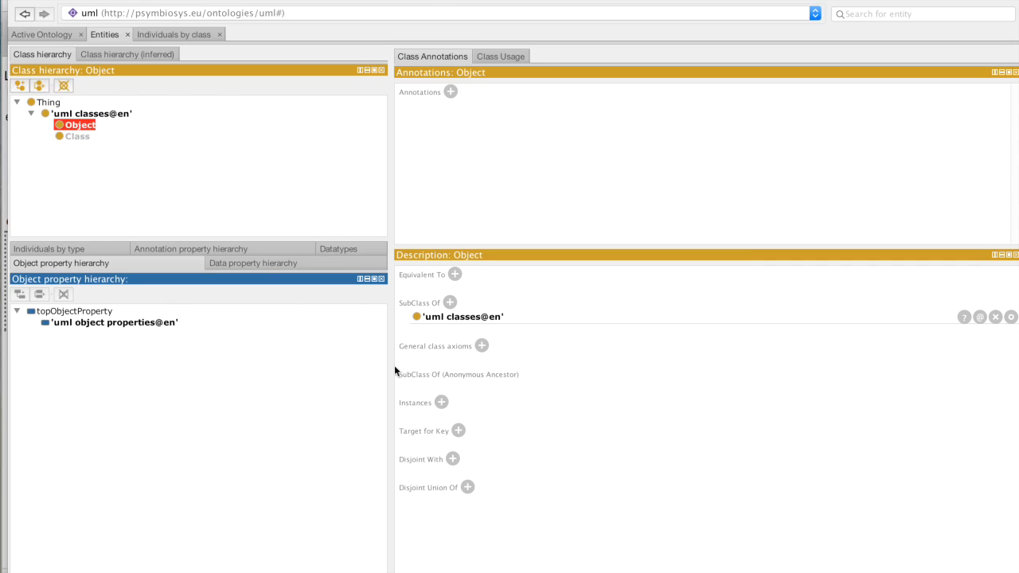
- Create an object sub-property named hasClass under 'uml object properties@en'
left_click(64, 323)
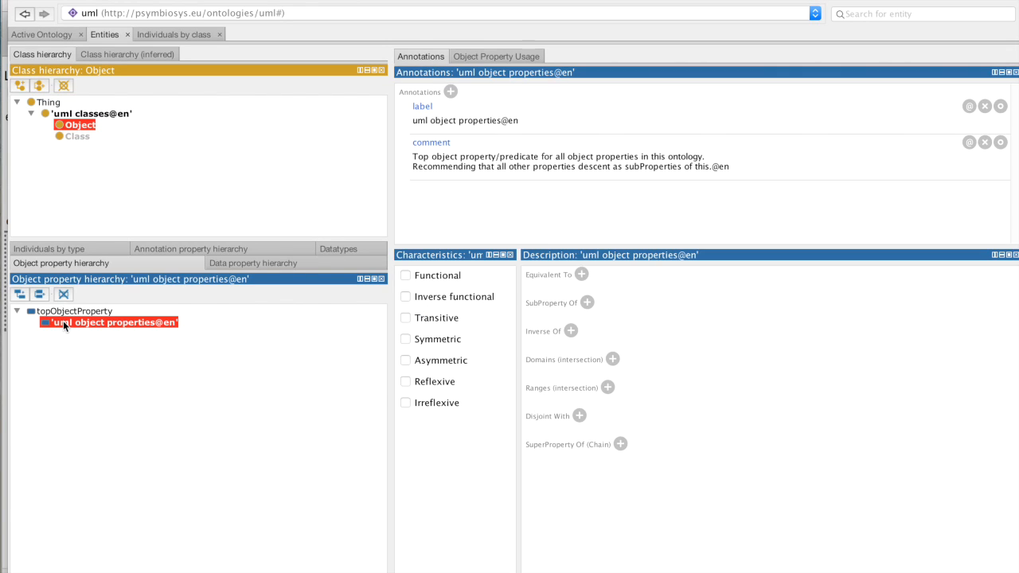
left_click(20, 295)
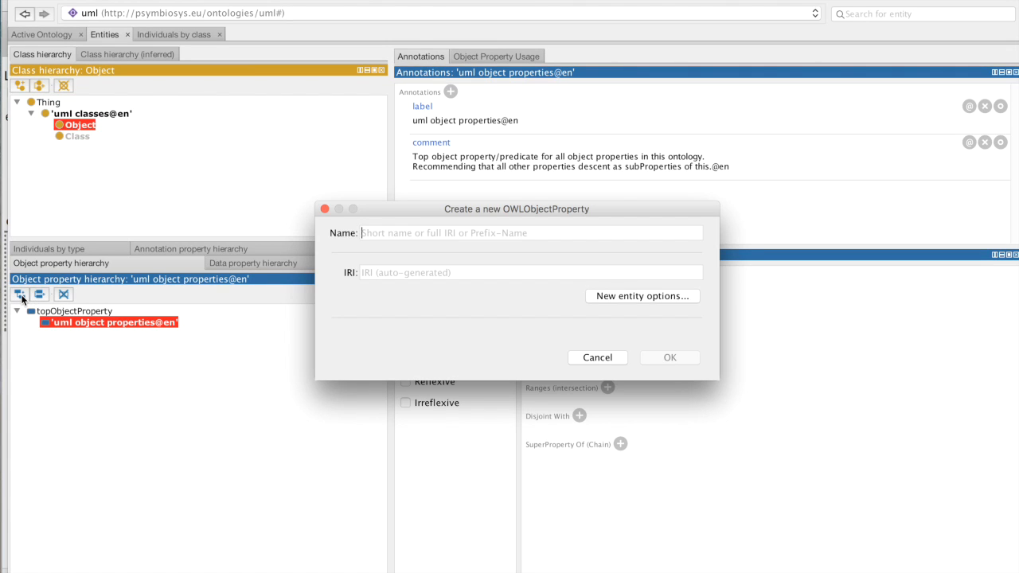
type("has")
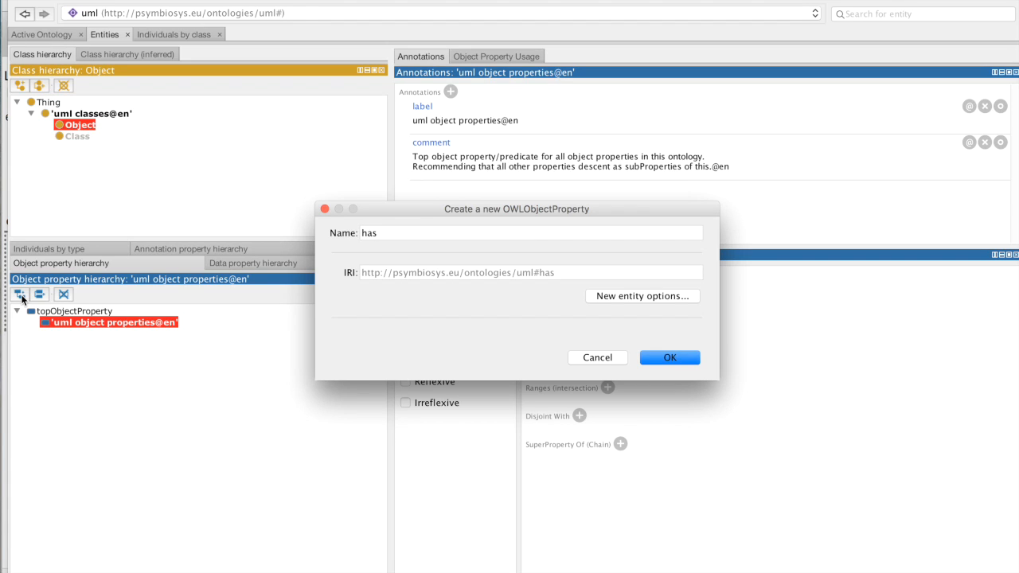
type("Class")
key("Return")
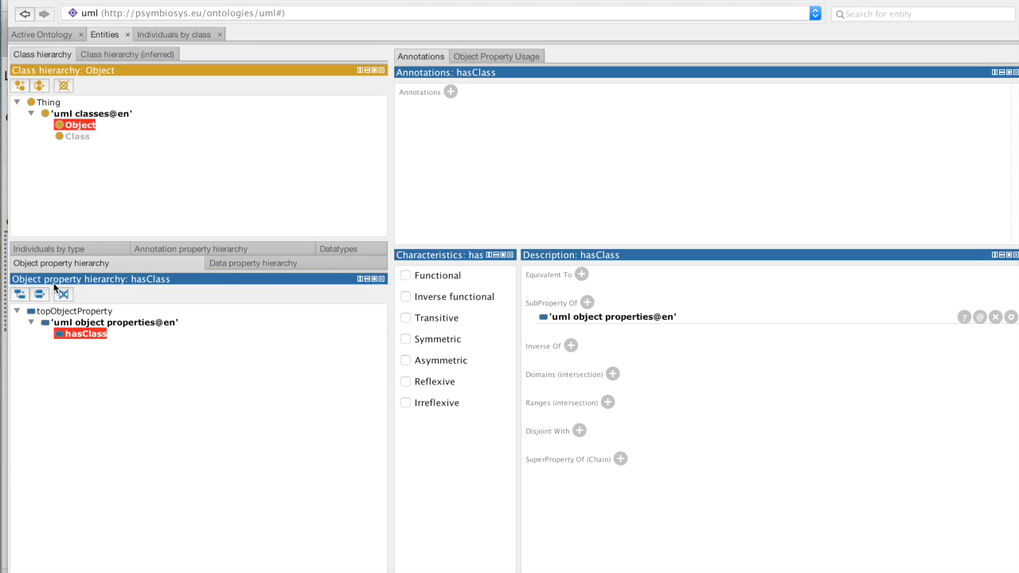
- Create a sibling object property named hasObject beside hasClass under 'uml object properties@en'
left_click(40, 295)
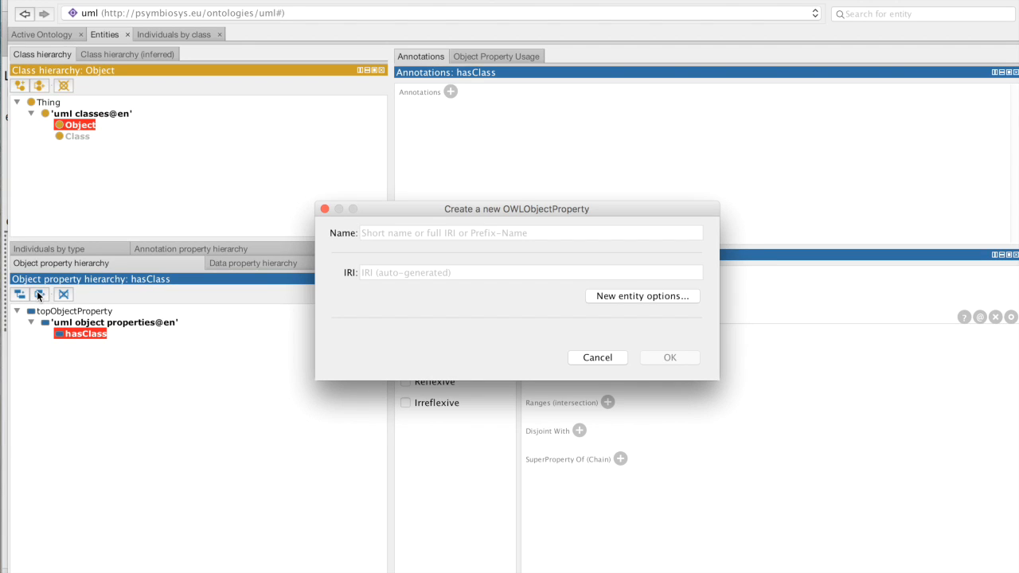
type("hasO")
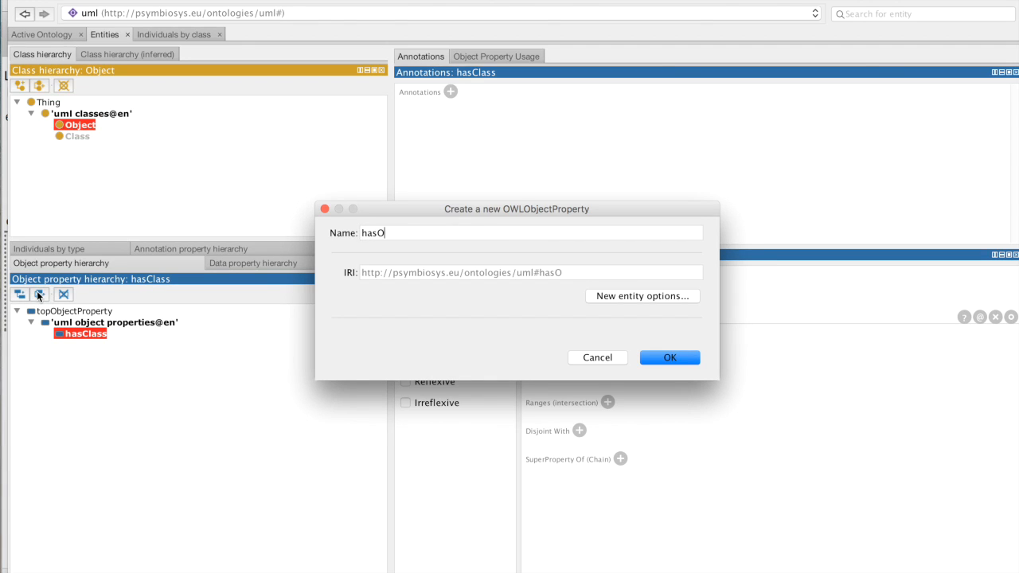
type("bject")
key("Return")
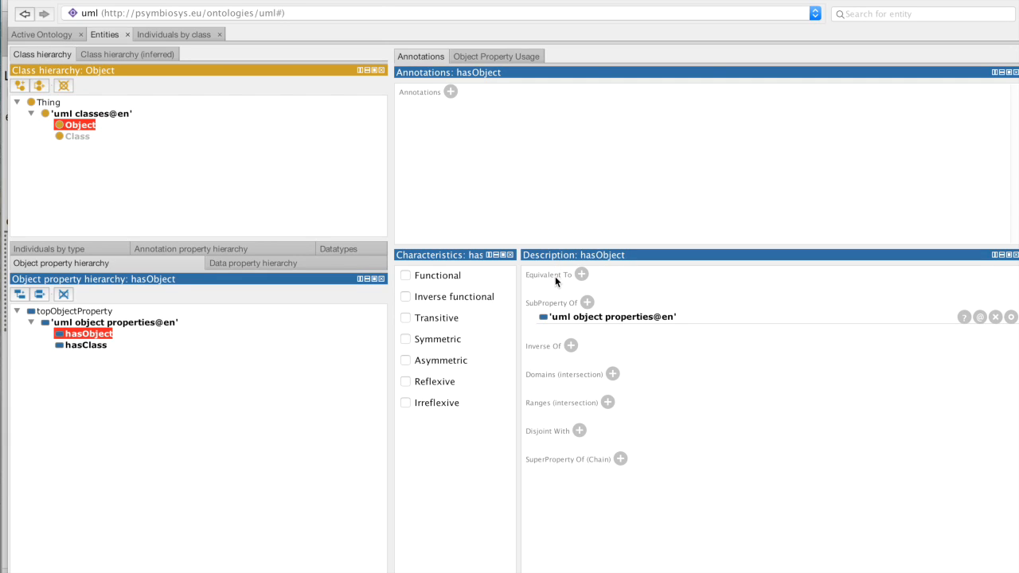
- Set the domain of the hasObject property to Class from 'uml classes@en'
left_click(613, 374)
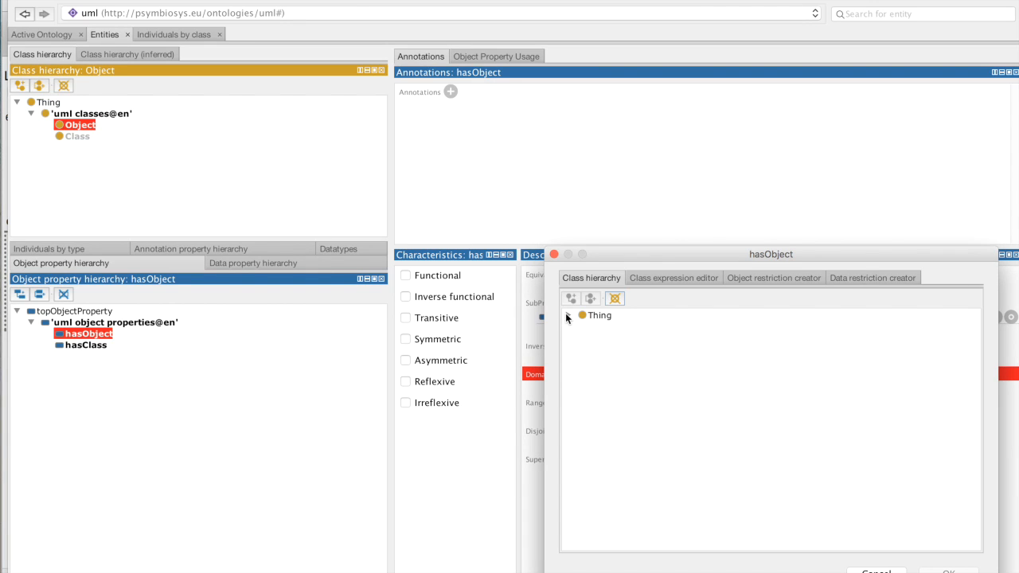
left_click(567, 316)
left_click(582, 327)
left_click(627, 339)
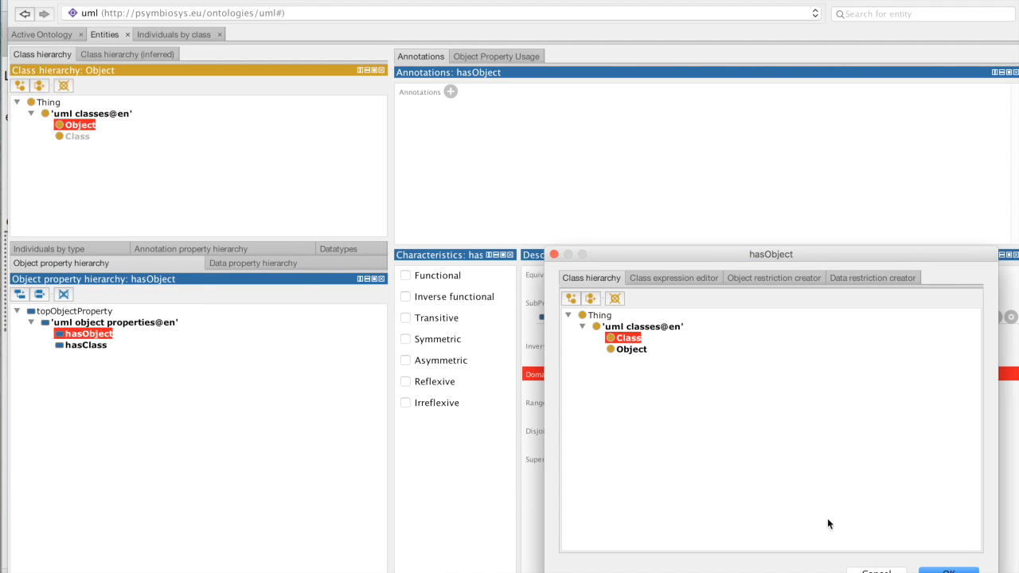
left_click(948, 571)
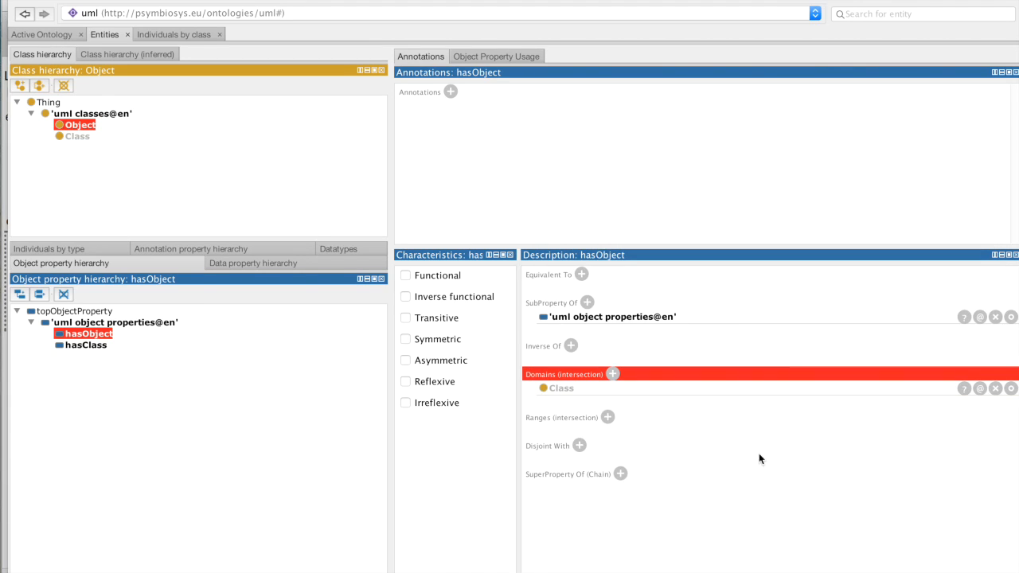
- Set the range of the hasObject property to Object and display where the property is used
left_click(606, 417)
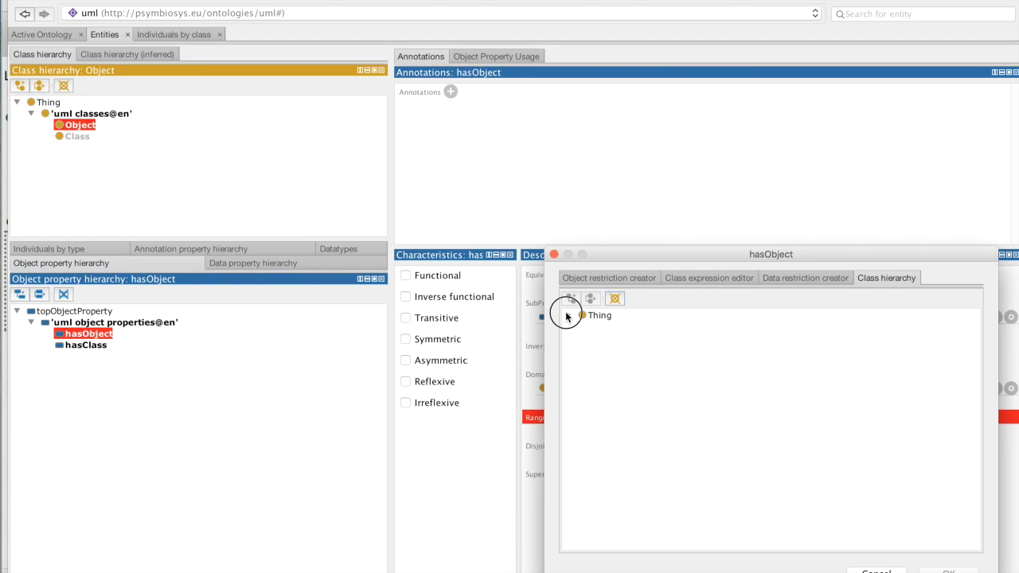
left_click(568, 316)
left_click(583, 326)
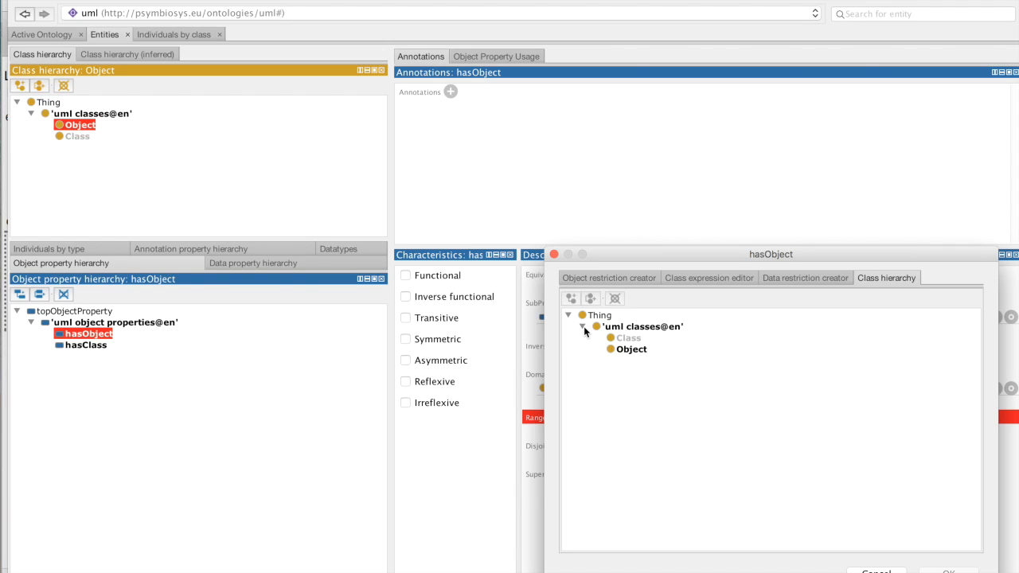
left_click(620, 349)
left_click(946, 570)
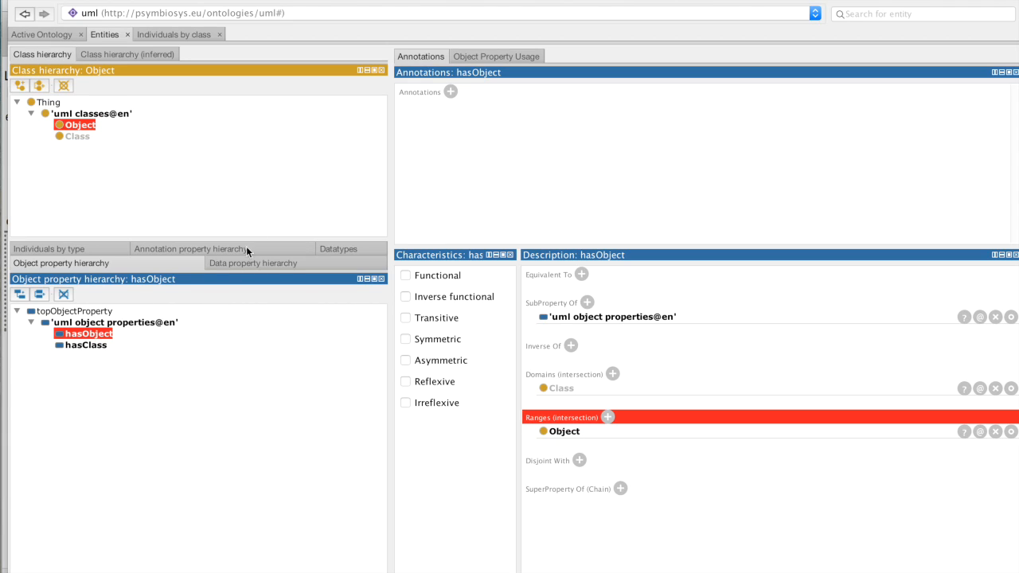
left_click(477, 58)
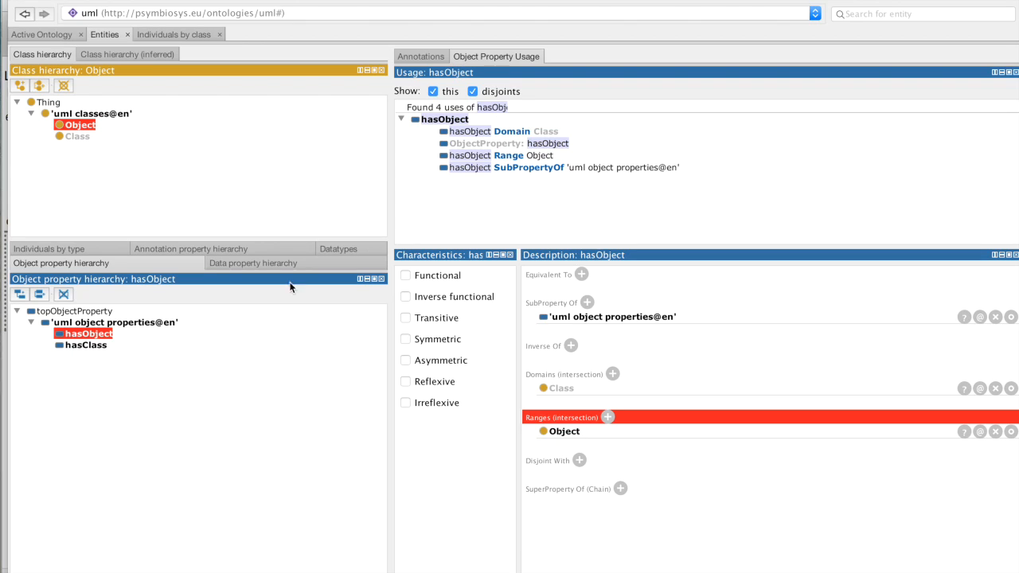
- Give the hasClass property the domain Object and the range Class
left_click(86, 345)
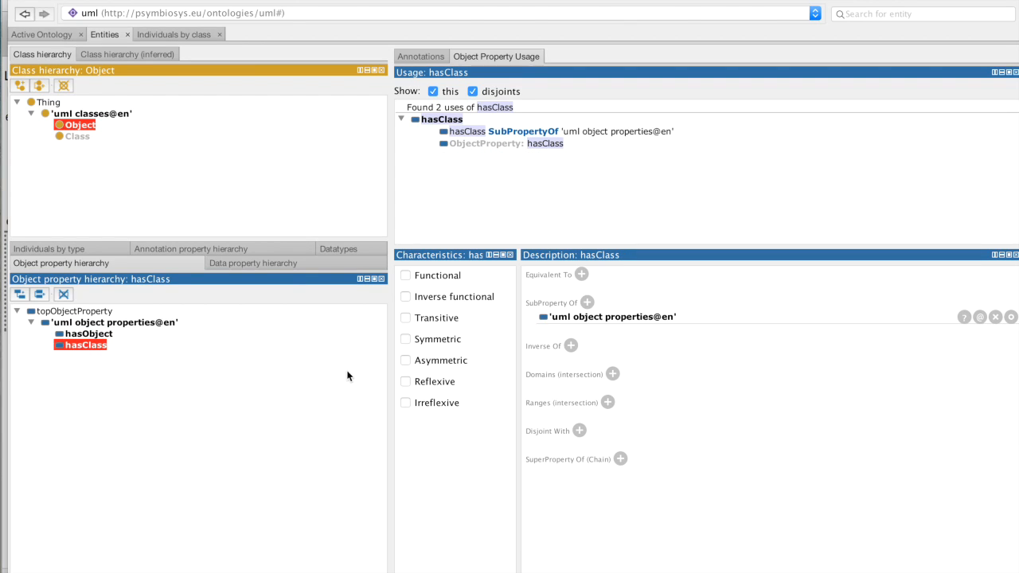
left_click(613, 374)
left_click(630, 350)
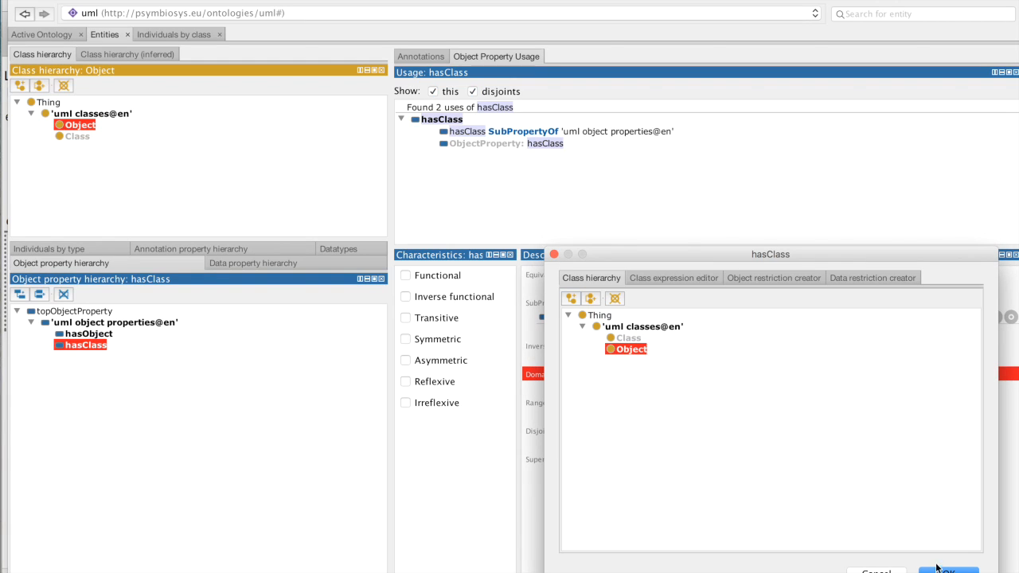
key("Return")
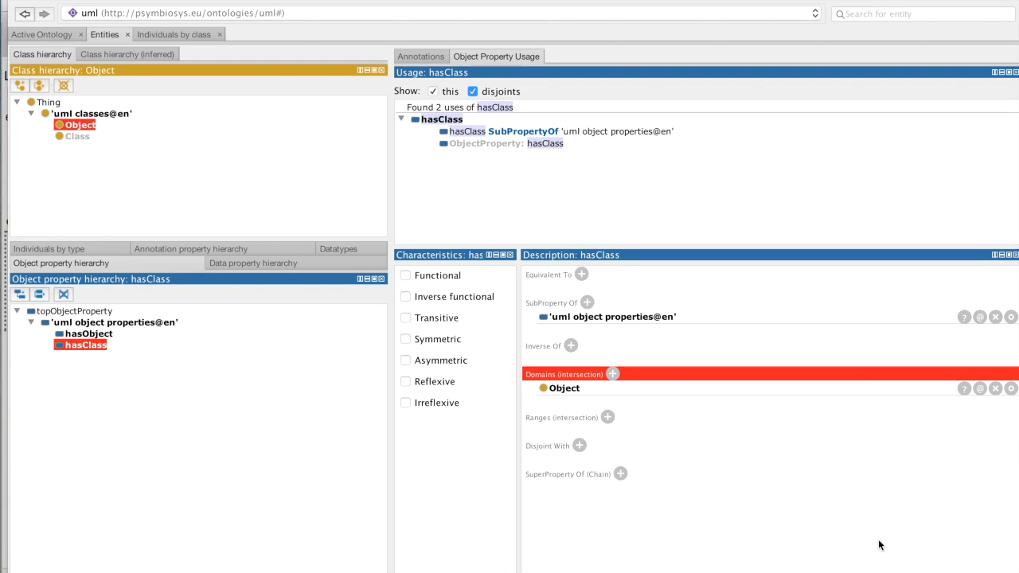
left_click(610, 418)
left_click(625, 338)
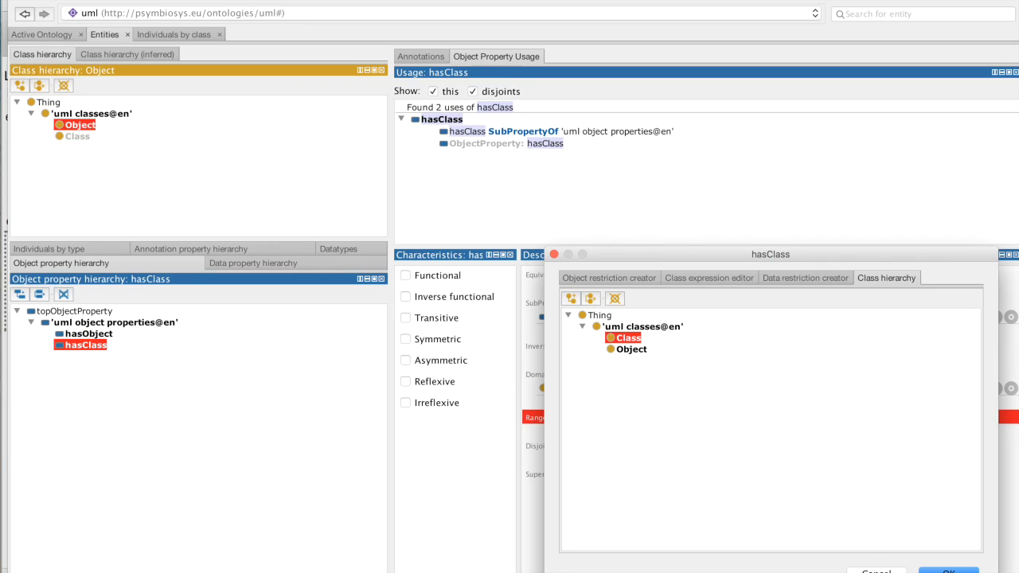
key("Return")
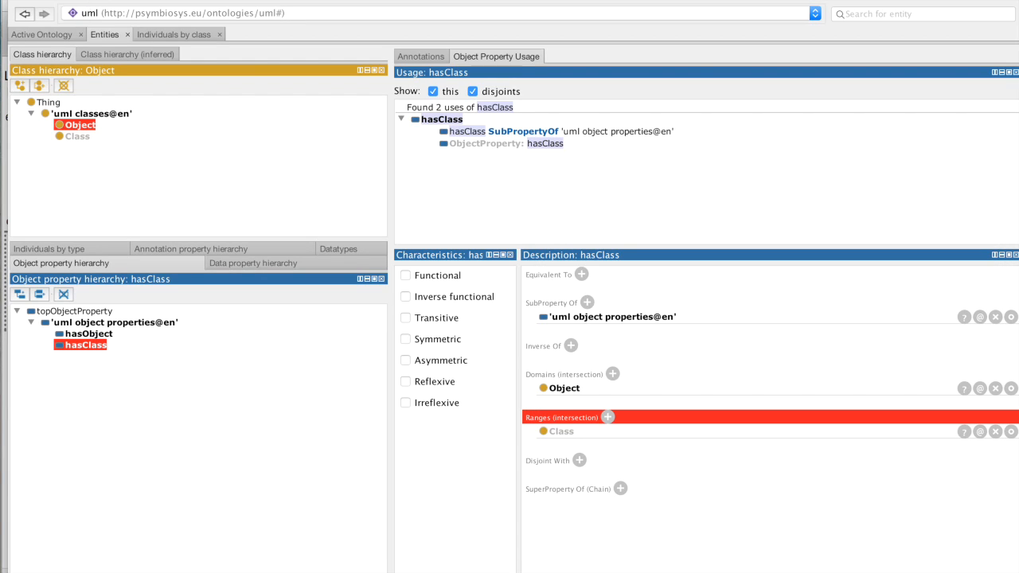
- Save the edited uml ontology to the SMC server as Ont-101 and return to the ontology editor
left_click(94, 0)
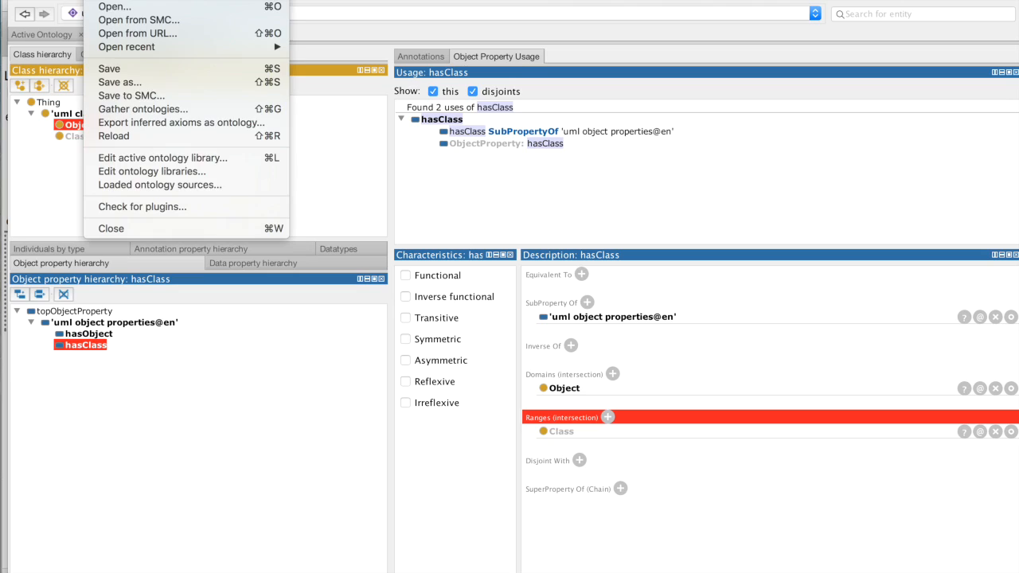
left_click(126, 96)
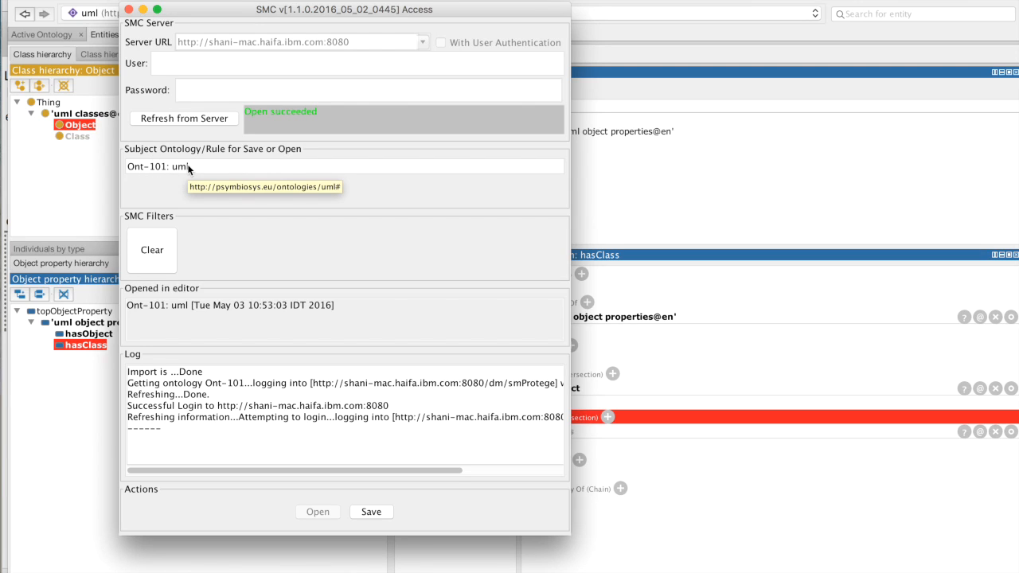
left_click(371, 512)
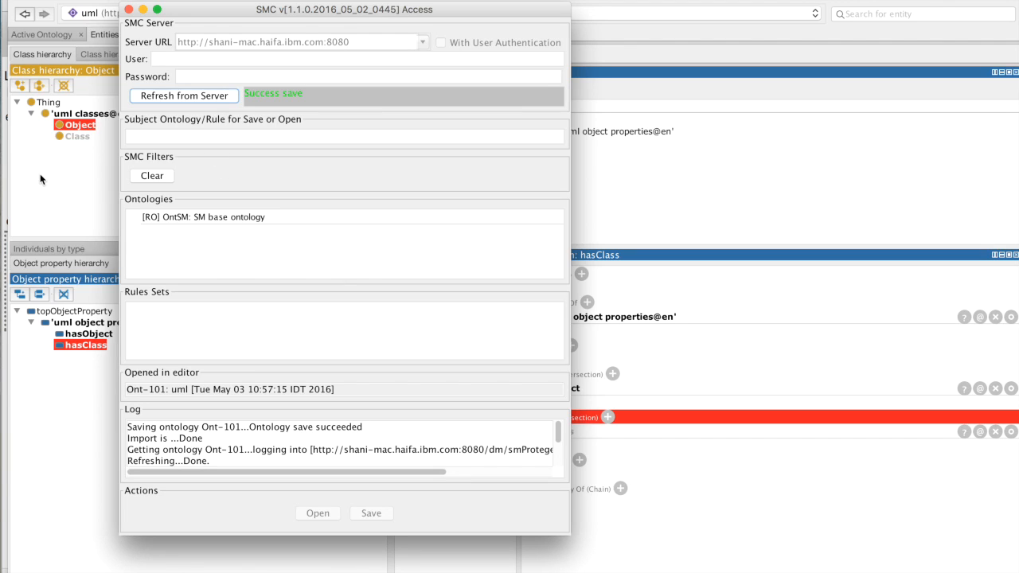
left_click(775, 198)
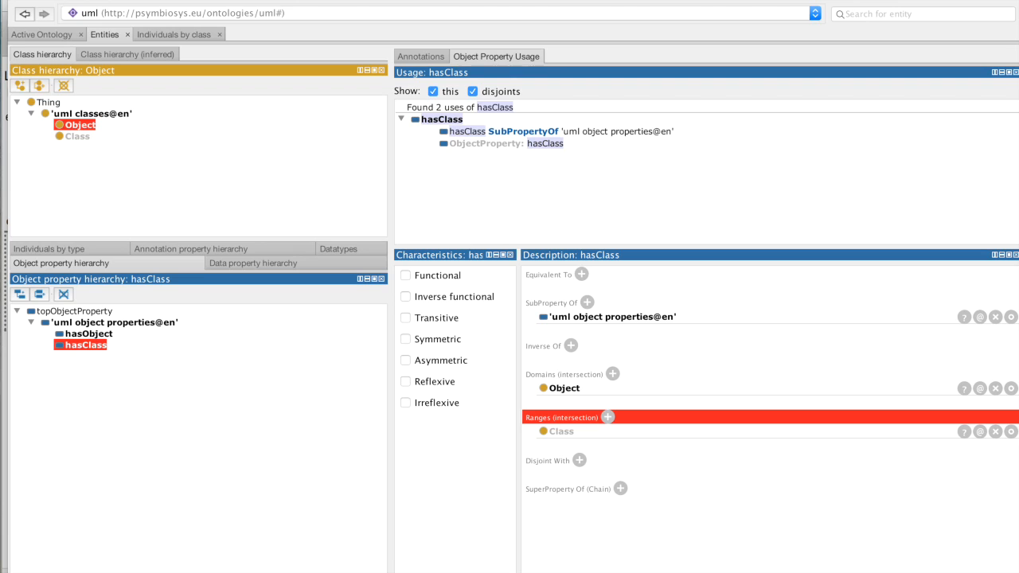
- Switch to the browser, reload the contents list of model Ont-101 and open the ontology's graph to examine it
key("super+Tab")
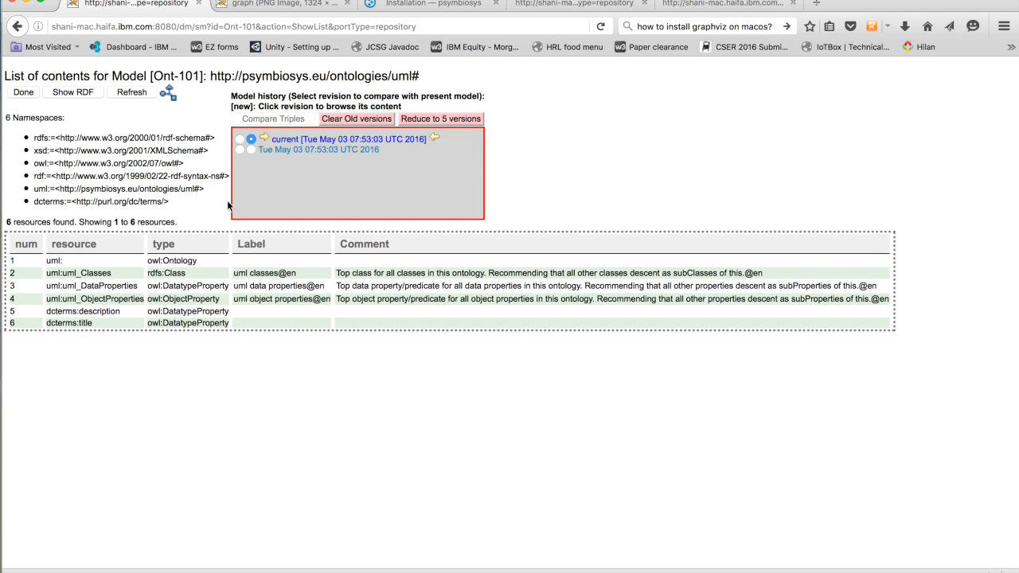
left_click(601, 27)
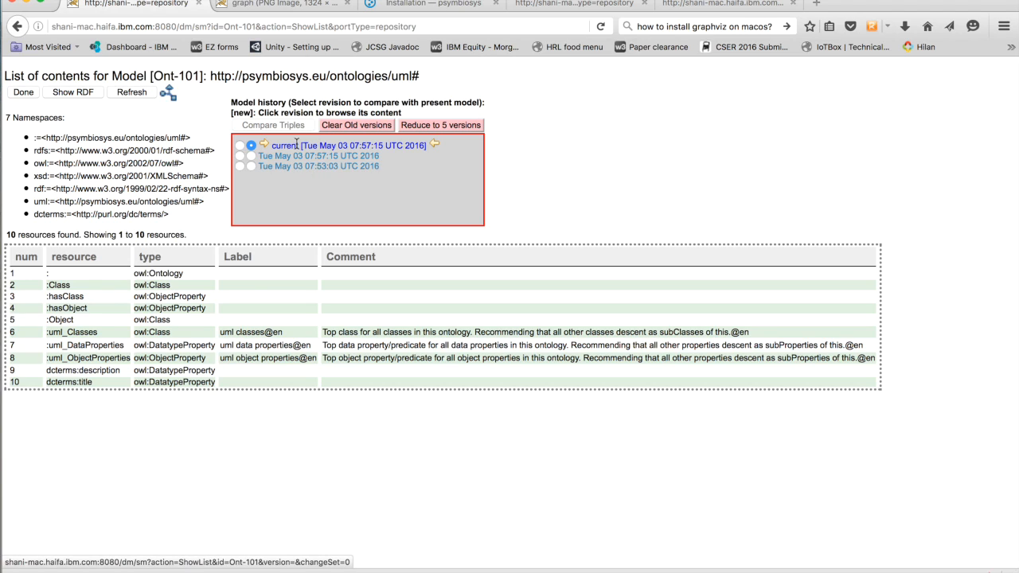
left_click(240, 157)
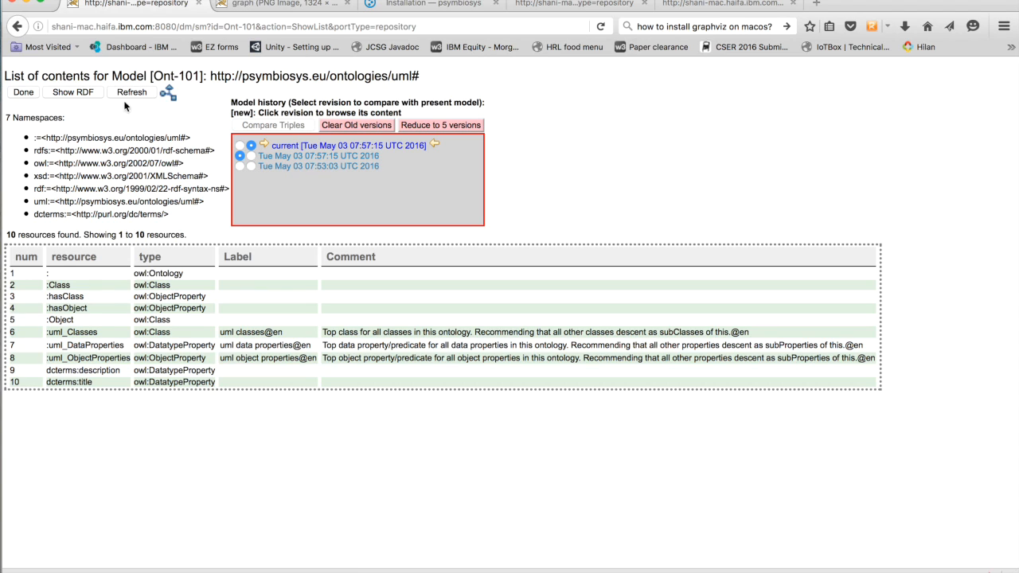
left_click(168, 93)
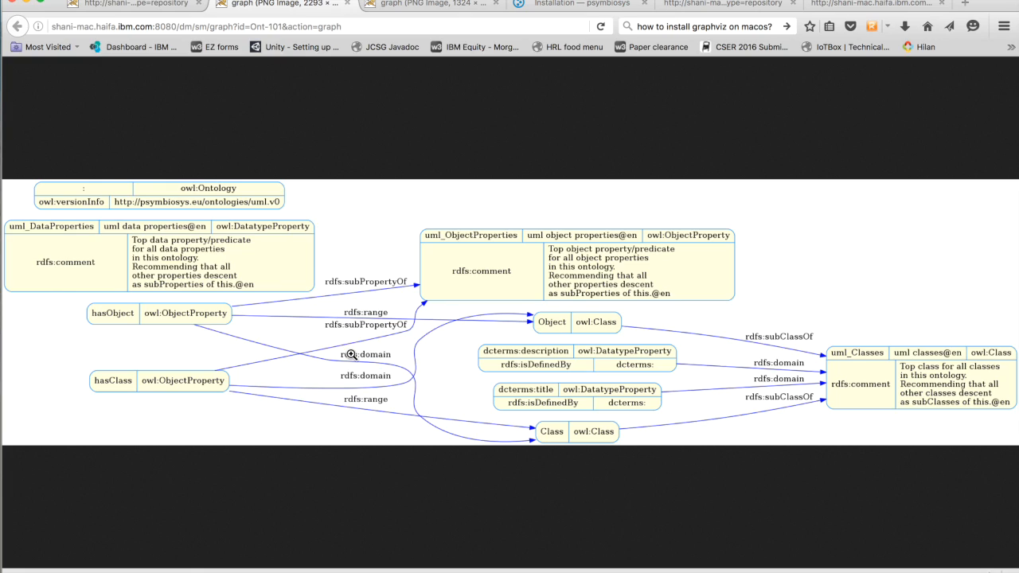